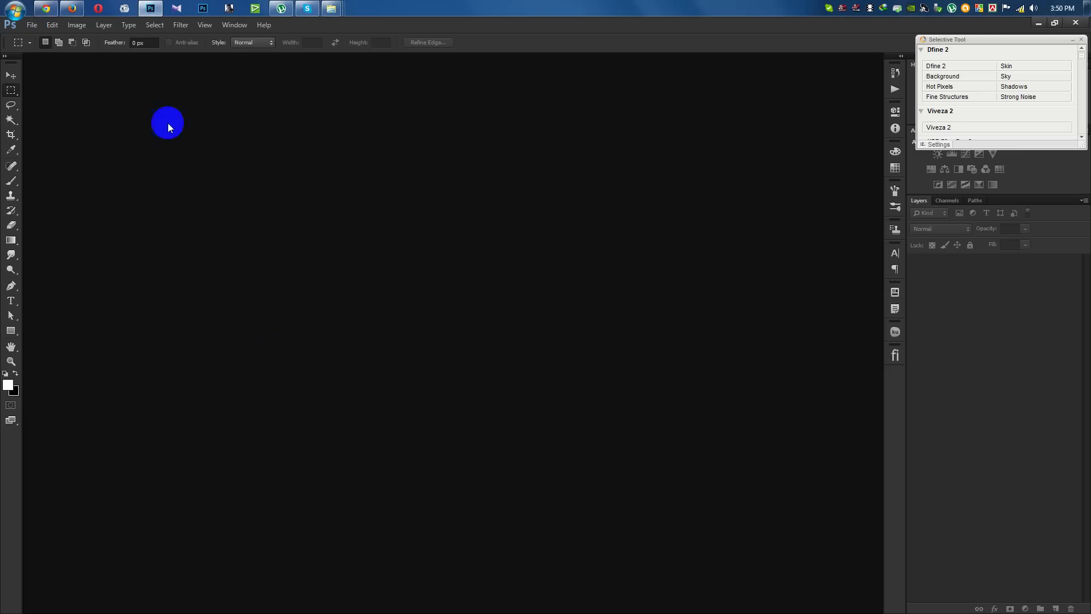
Step: Open MVI_0632.MOV in VLC and clear its h264 decoder error
click(1038, 25)
click(642, 139)
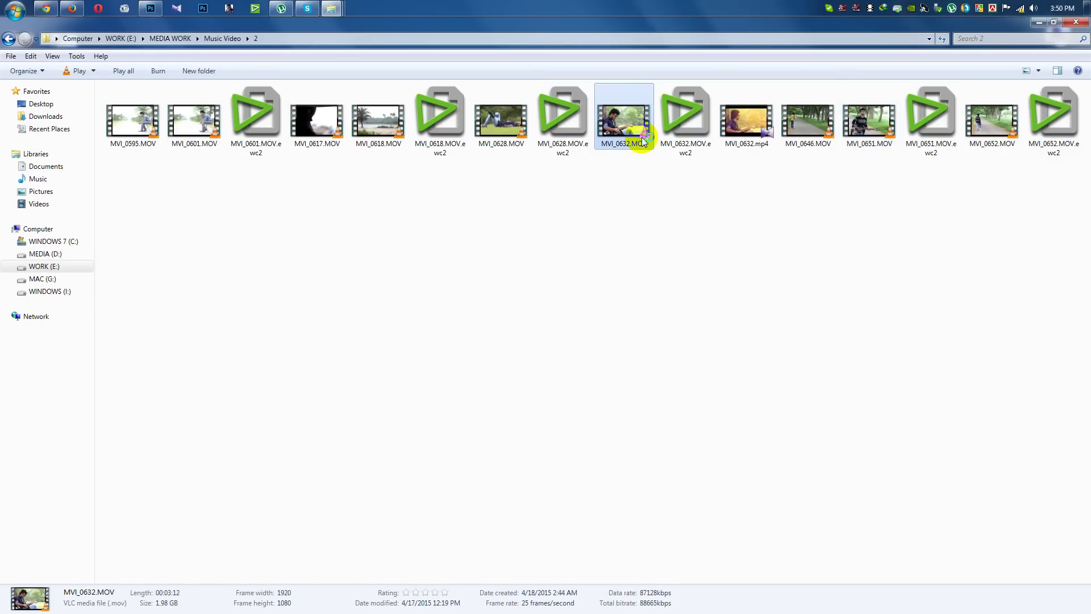
double_click(642, 141)
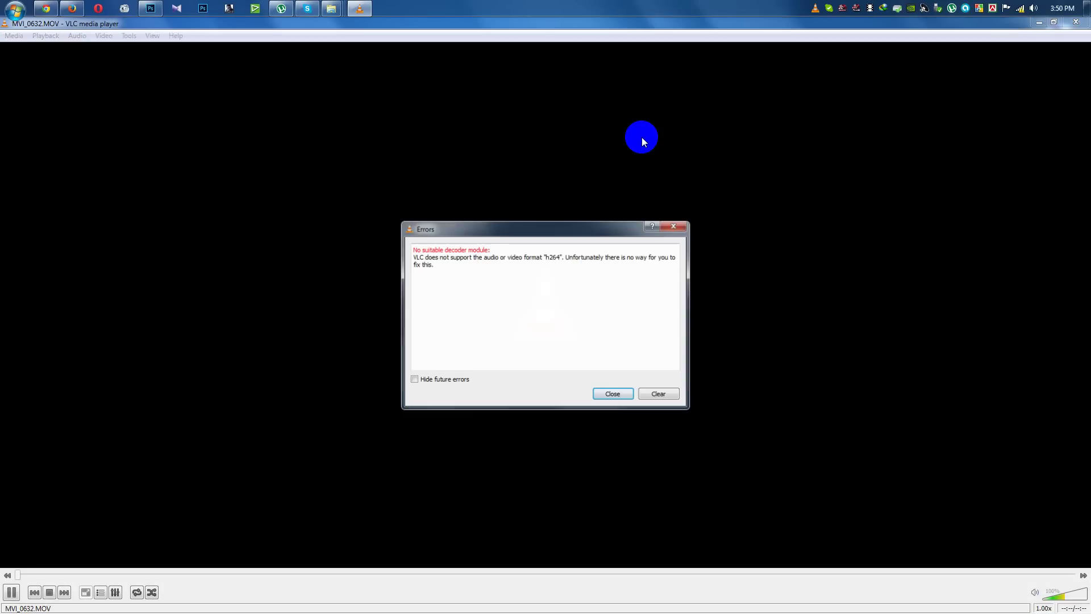
click(660, 398)
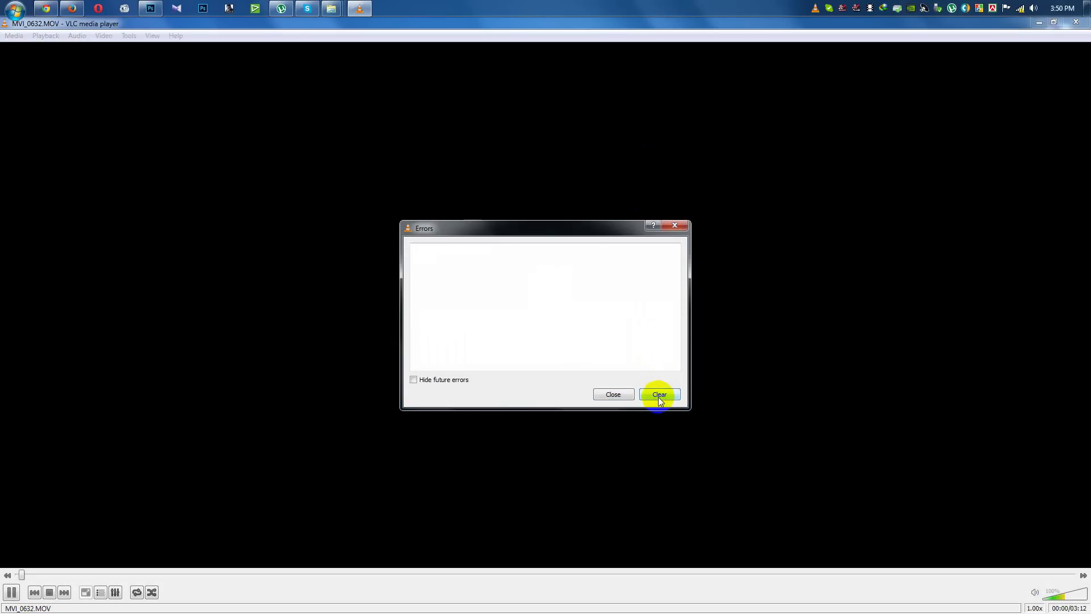
click(612, 394)
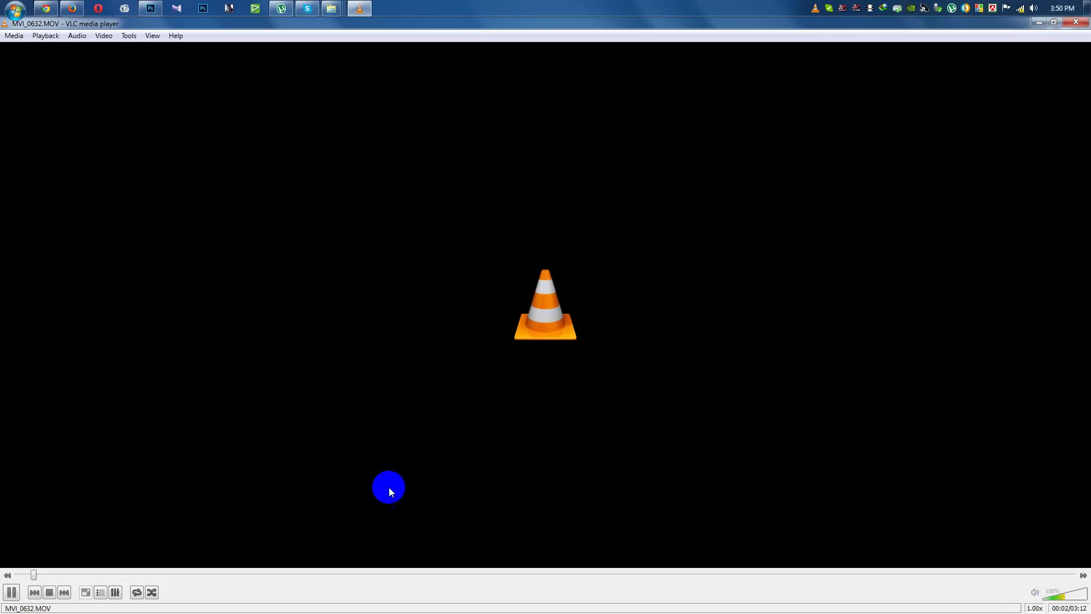
click(1054, 21)
Step: Play MVI_0632.MOV in KMPlayer, skipping ahead to about 42 seconds
right_click(627, 132)
mouse_move(663, 225)
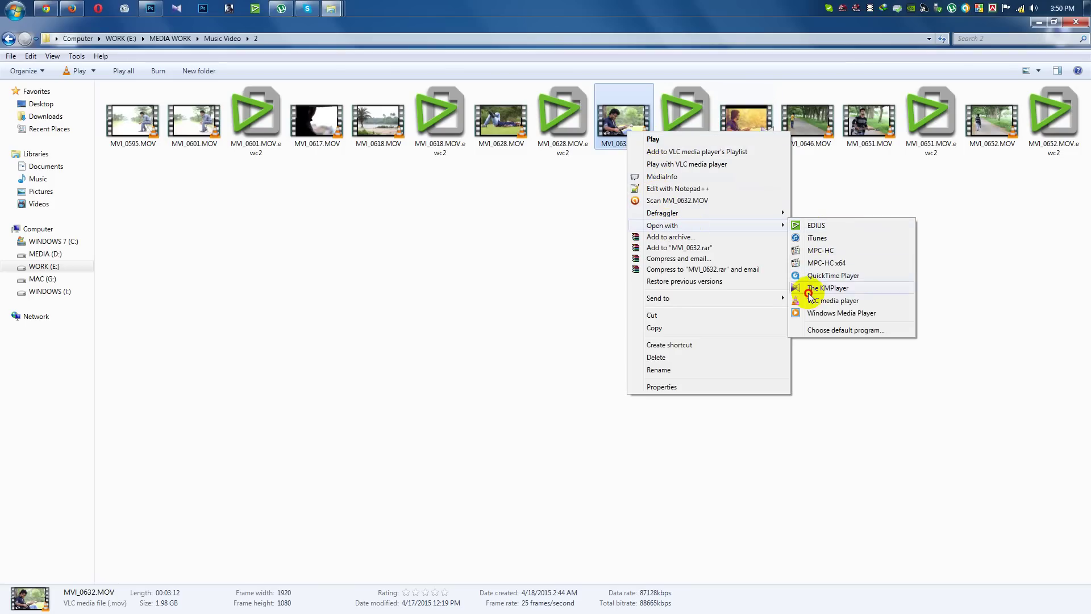
click(809, 291)
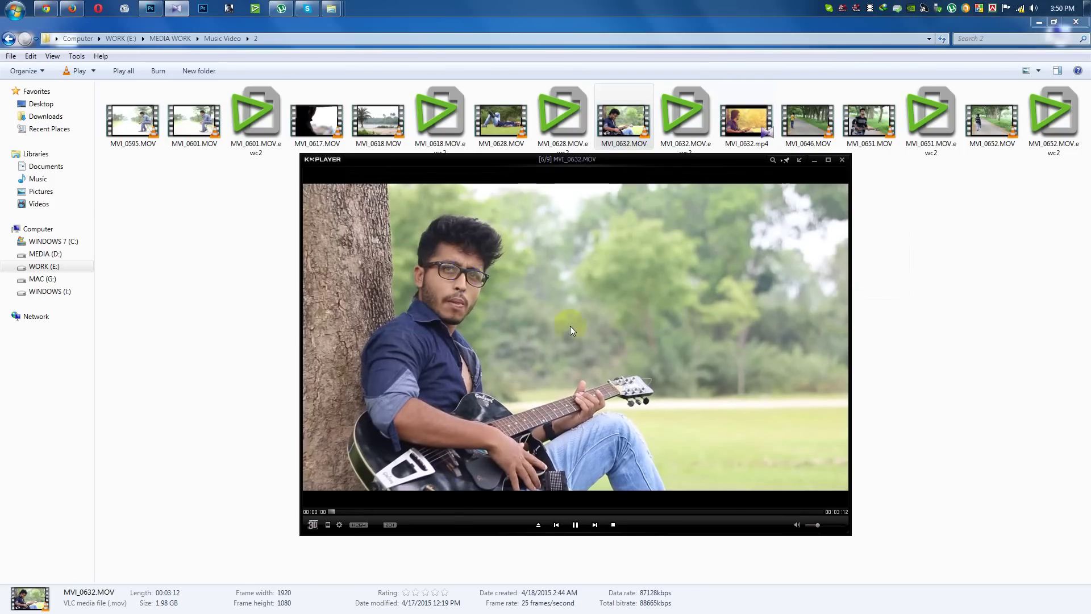
click(441, 512)
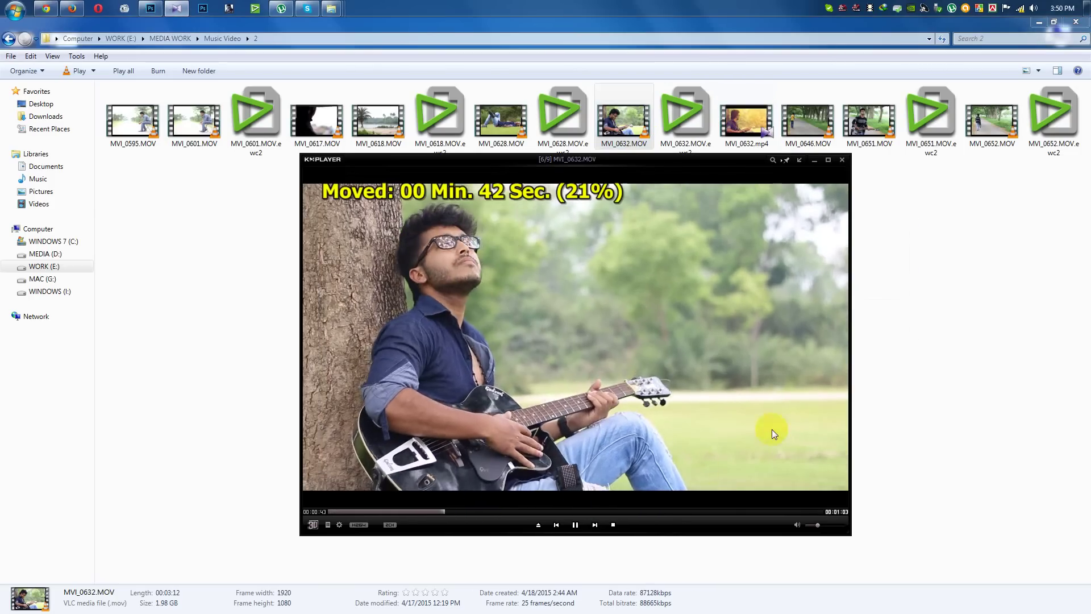
Step: Close KMPlayer, drop MVI_0632.MOV onto the Photoshop canvas, and enlarge the Timeline panel
click(842, 159)
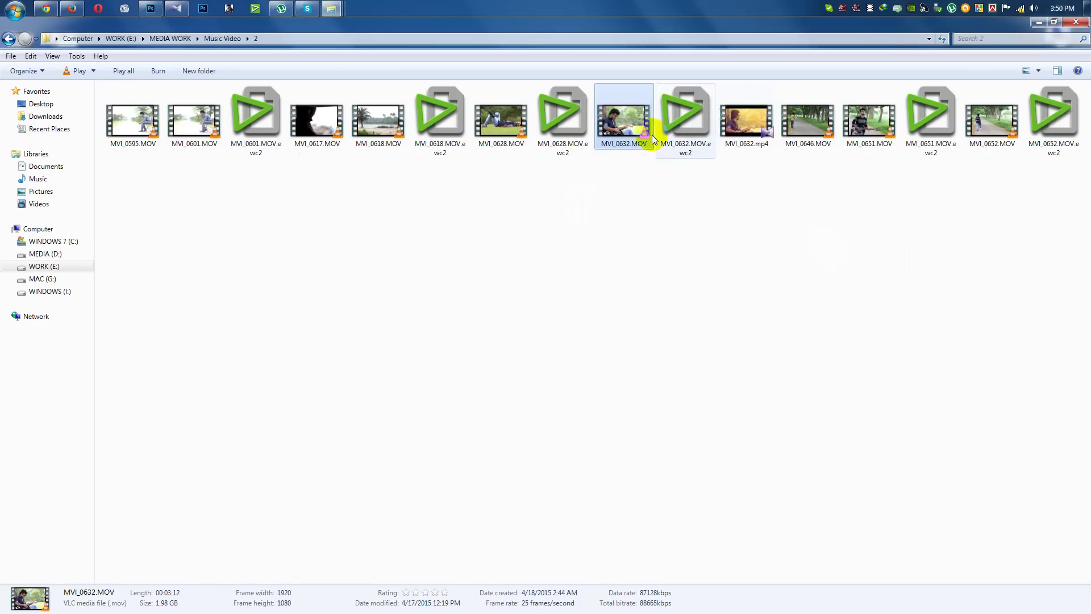
drag(653, 139, 158, 10)
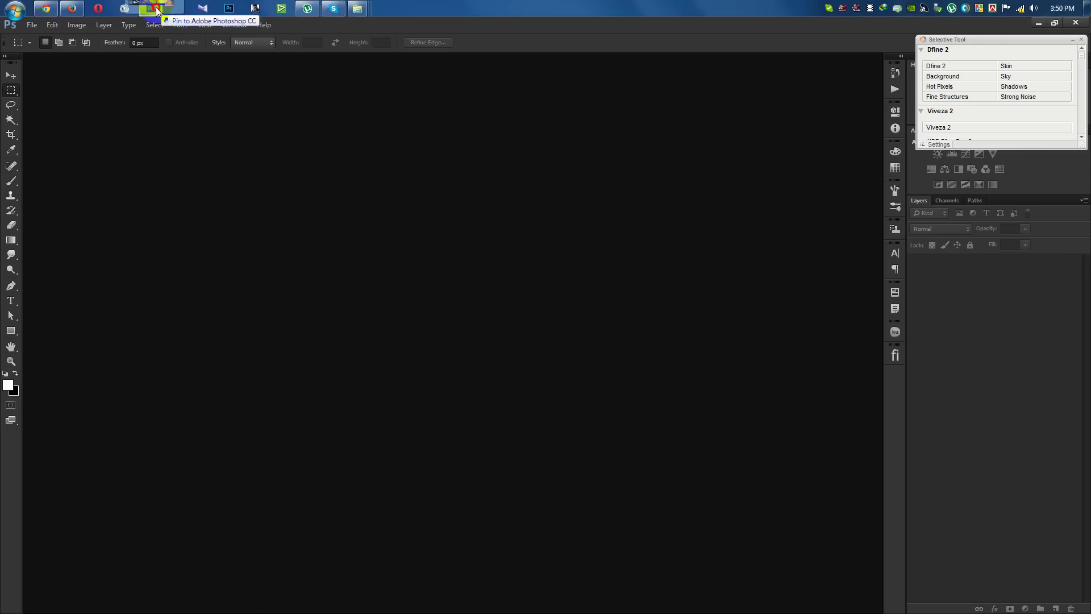
drag(157, 9, 380, 273)
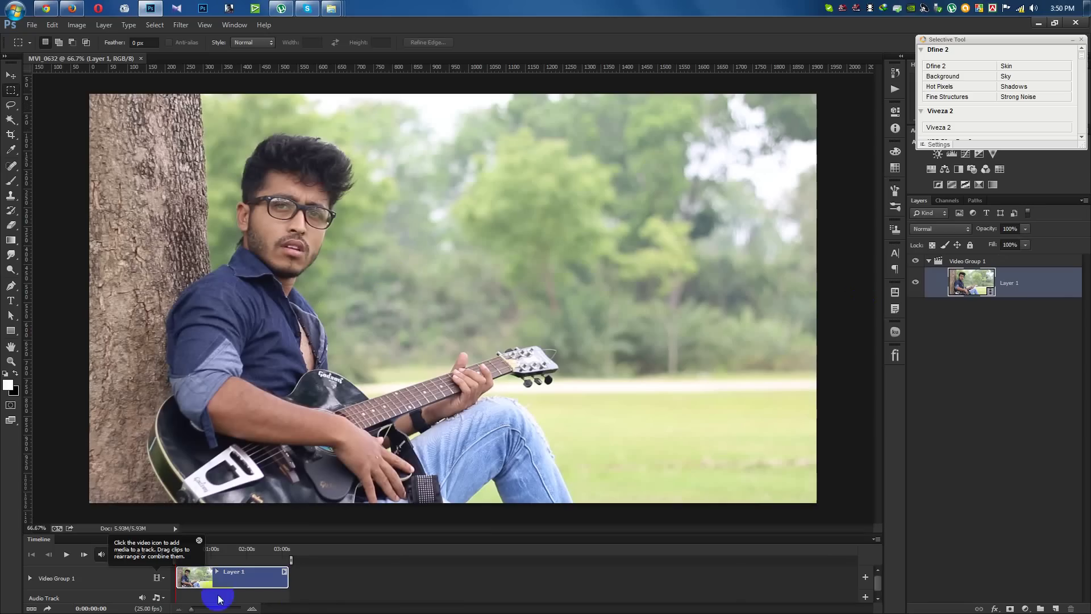
drag(262, 533, 262, 501)
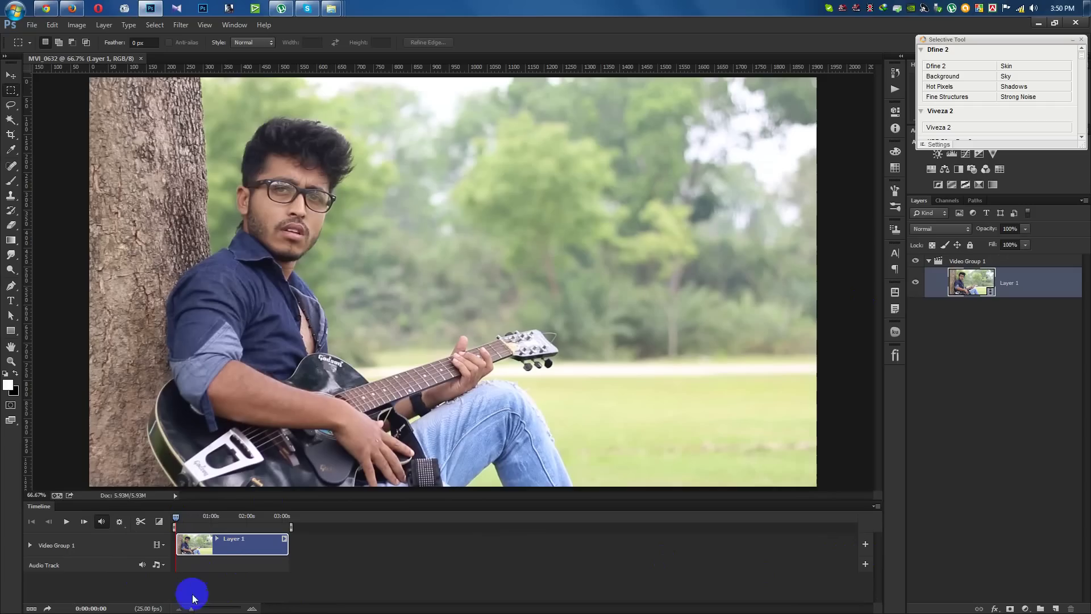
Step: Trim the clip's start so it begins about seven seconds in, playhead back at start
drag(191, 608, 196, 608)
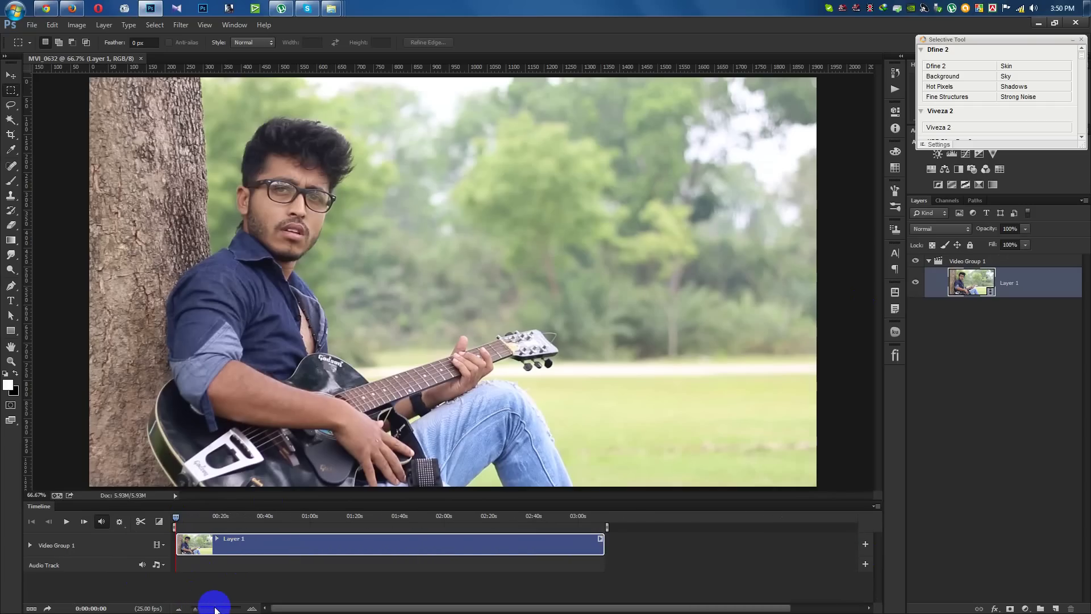
drag(182, 524, 233, 524)
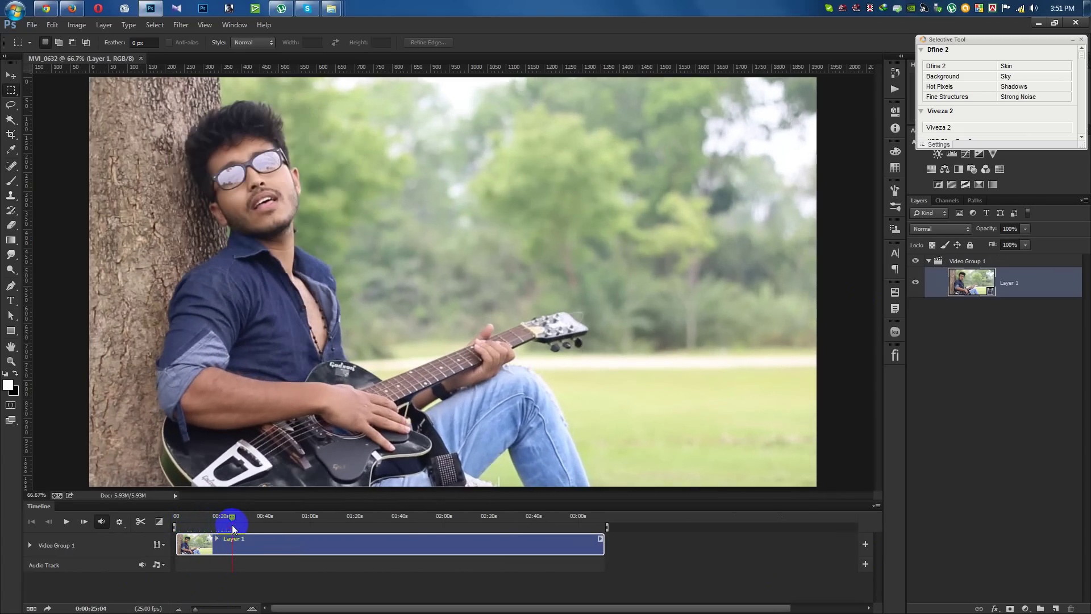
drag(177, 546, 233, 560)
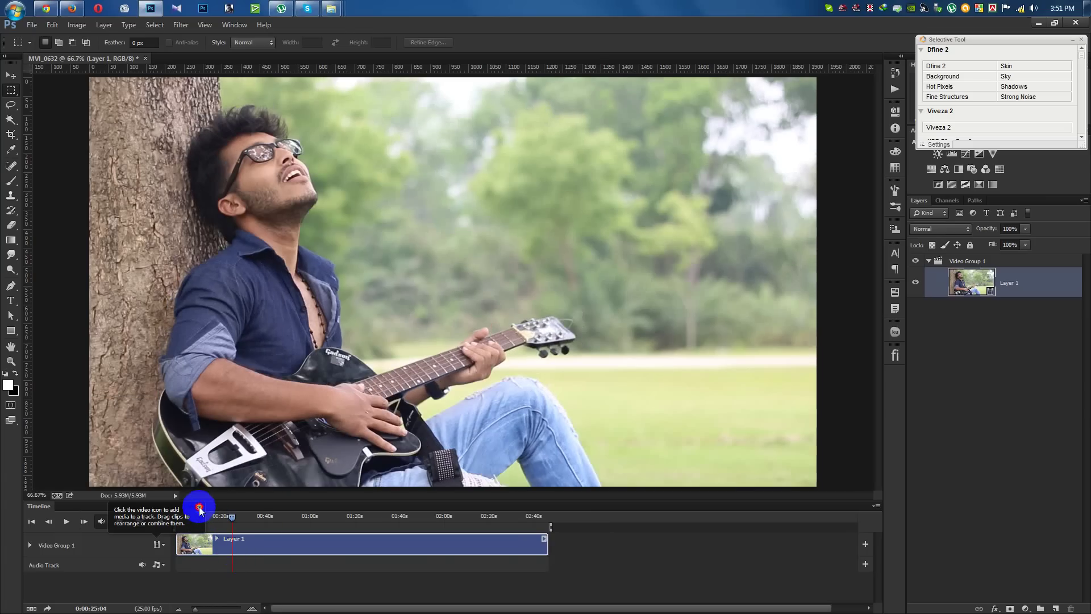
click(199, 507)
mouse_move(188, 521)
mouse_down()
mouse_move(174, 522)
mouse_move(194, 522)
mouse_move(191, 548)
mouse_up()
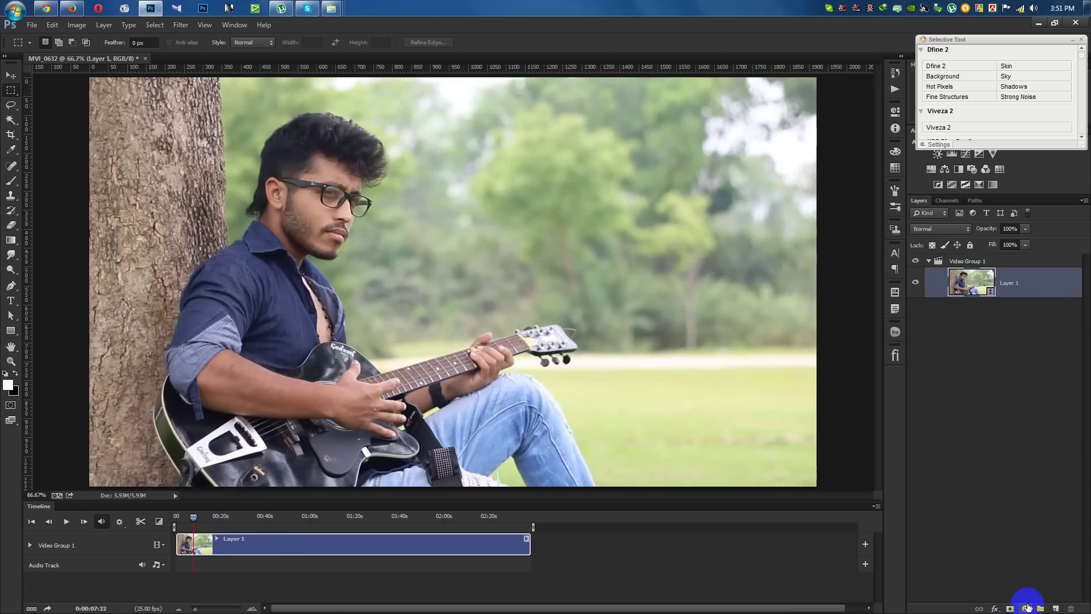
click(973, 262)
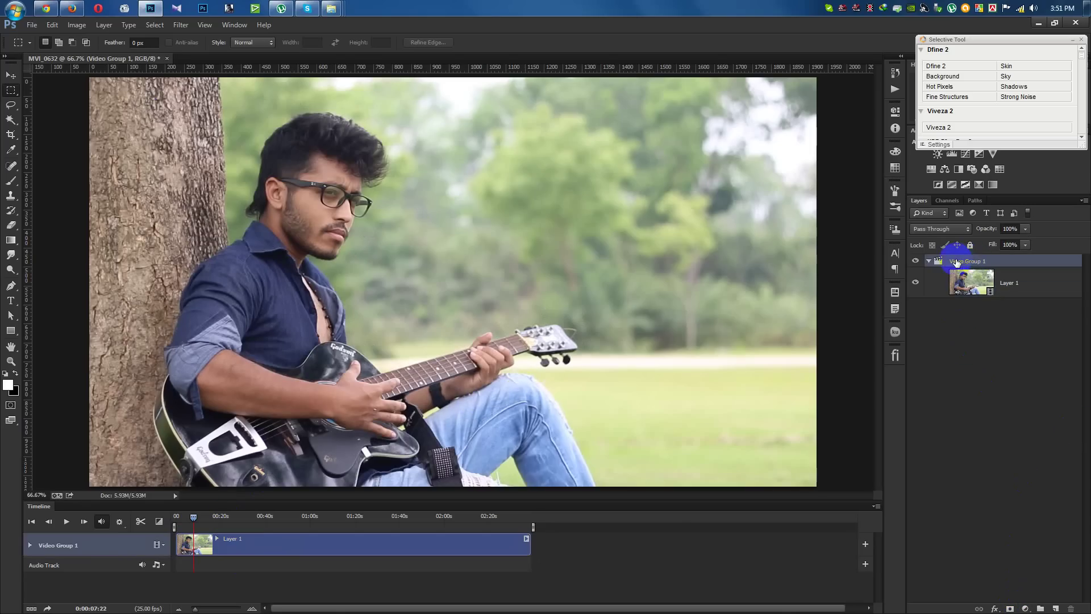
click(977, 285)
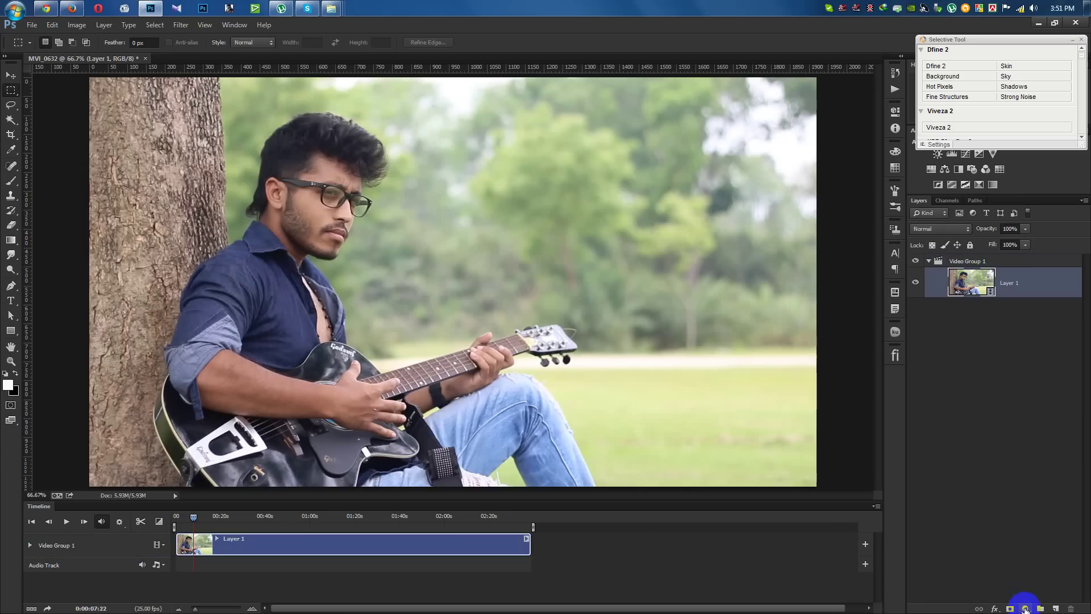
click(1026, 609)
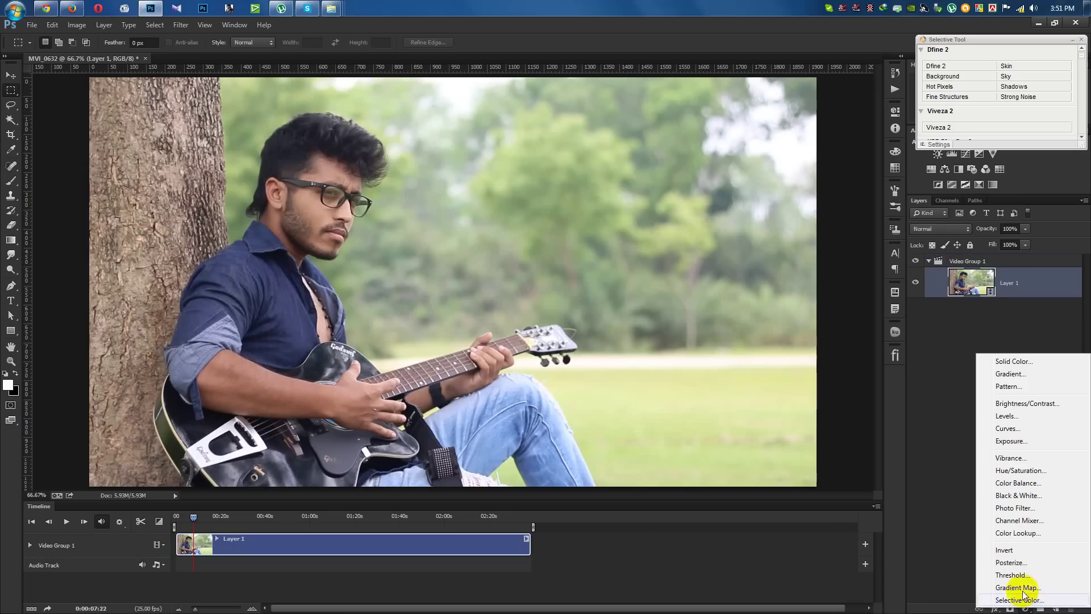
click(1028, 520)
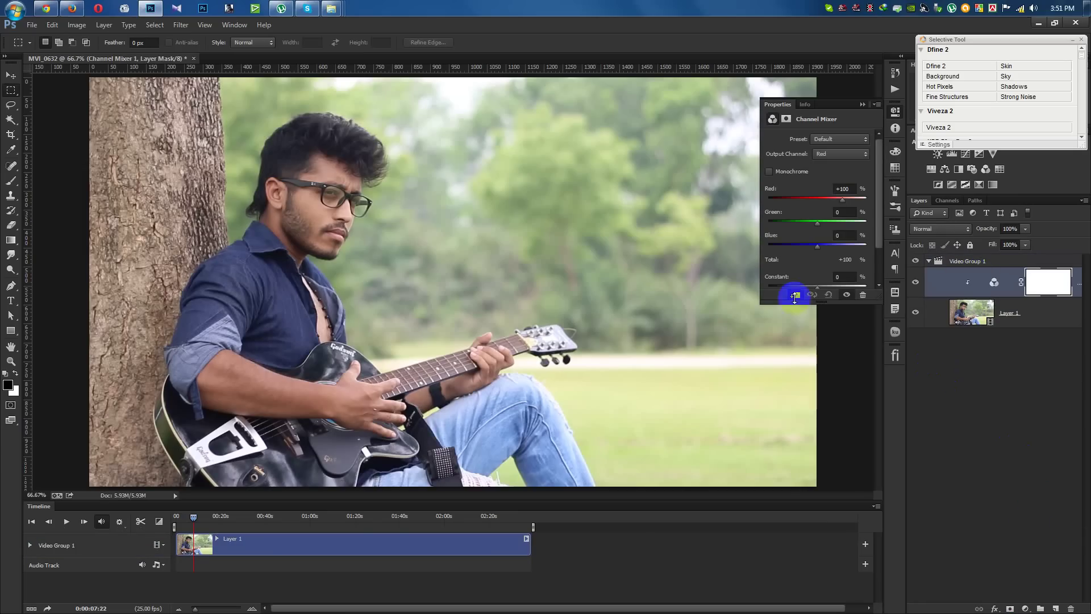
click(839, 202)
mouse_move(839, 203)
mouse_down()
mouse_move(799, 202)
mouse_move(864, 228)
mouse_move(835, 251)
mouse_move(809, 251)
mouse_move(826, 250)
mouse_up()
click(810, 225)
click(825, 250)
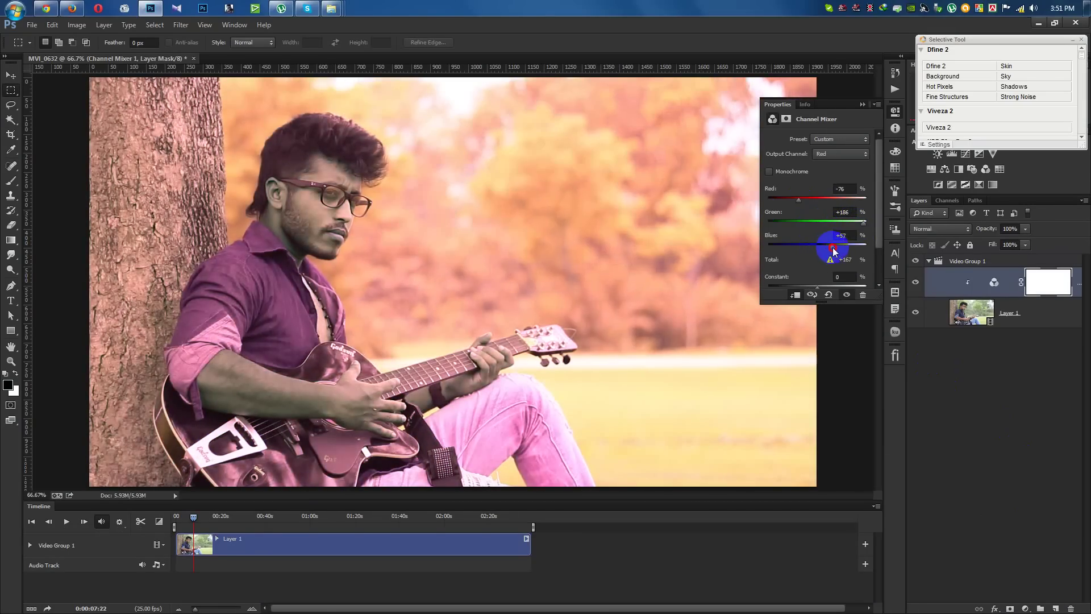
drag(800, 200, 797, 197)
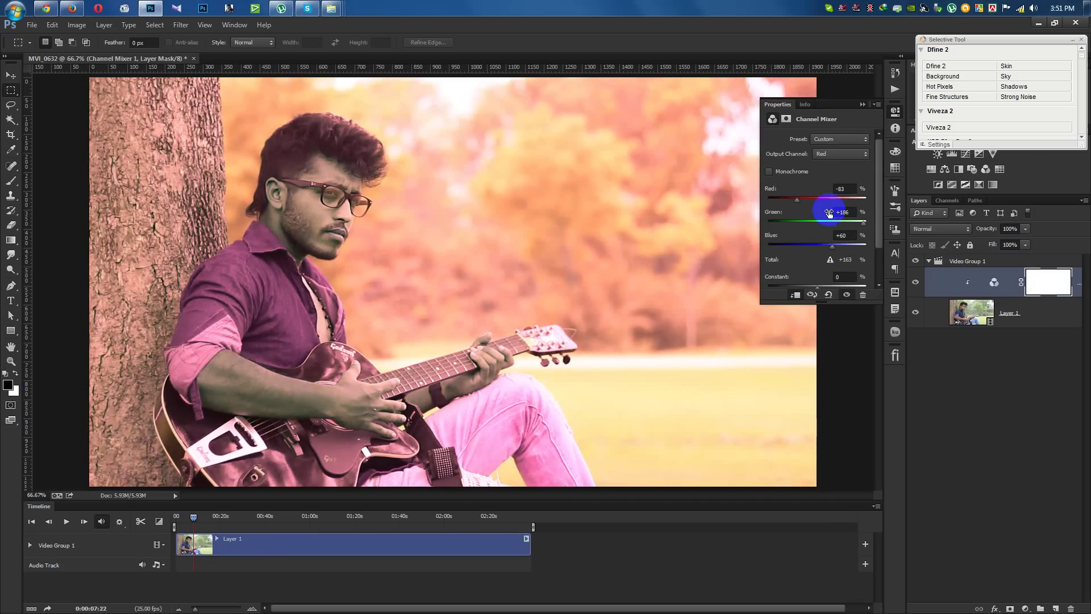
mouse_move(862, 222)
mouse_down()
mouse_move(843, 222)
mouse_move(863, 222)
mouse_move(840, 250)
mouse_up()
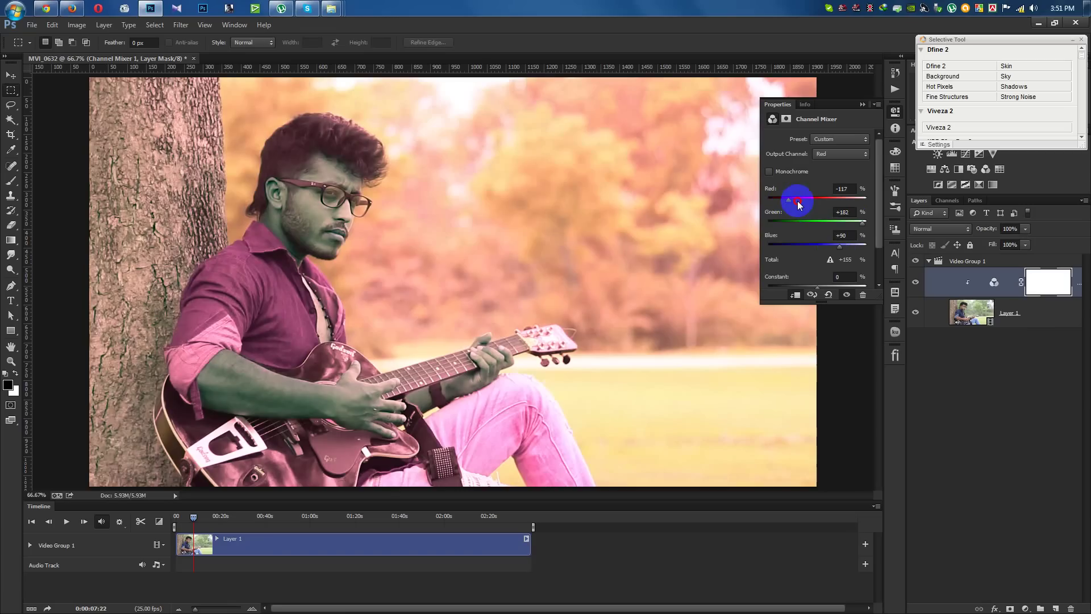
drag(799, 200, 799, 206)
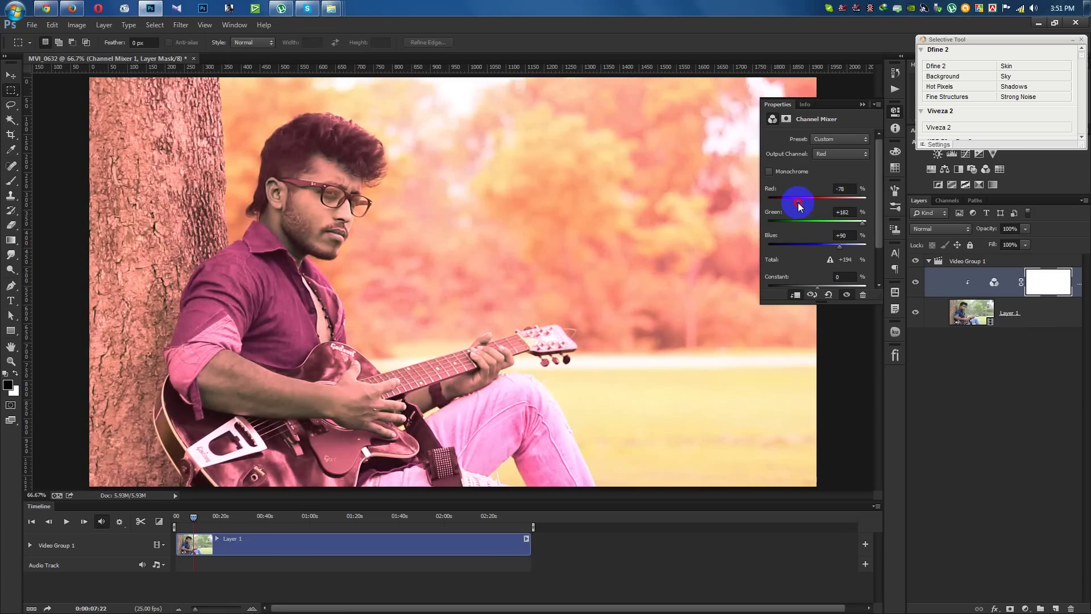
click(1047, 278)
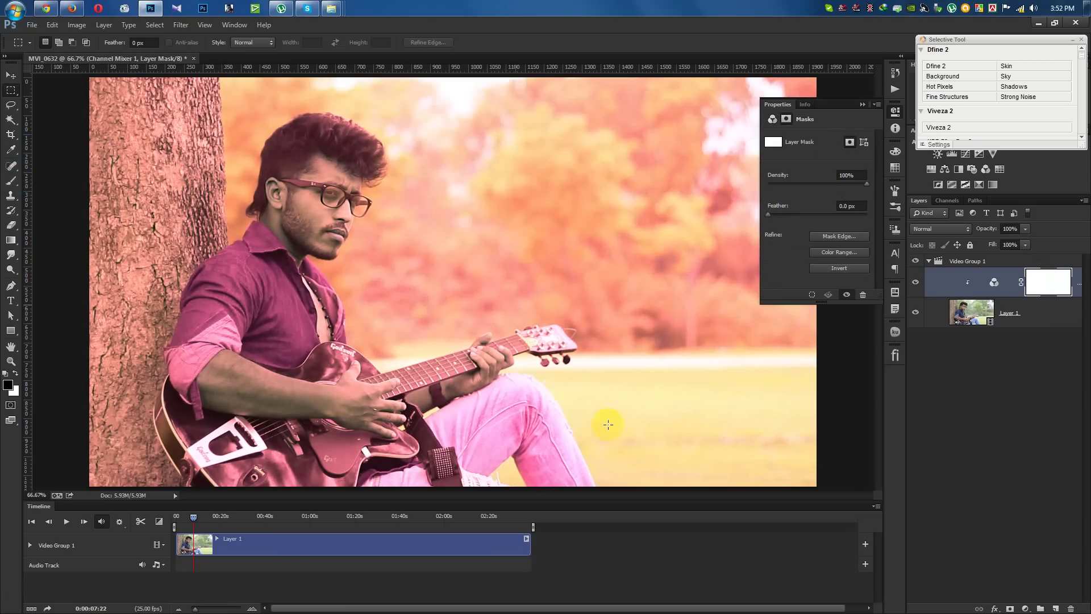
drag(193, 517, 254, 518)
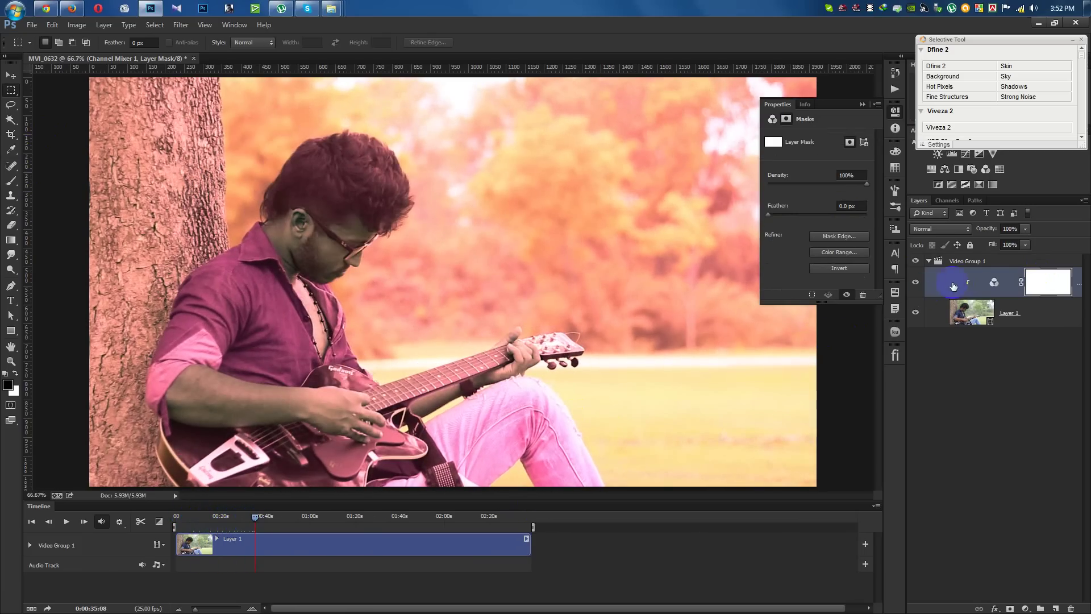
click(1076, 608)
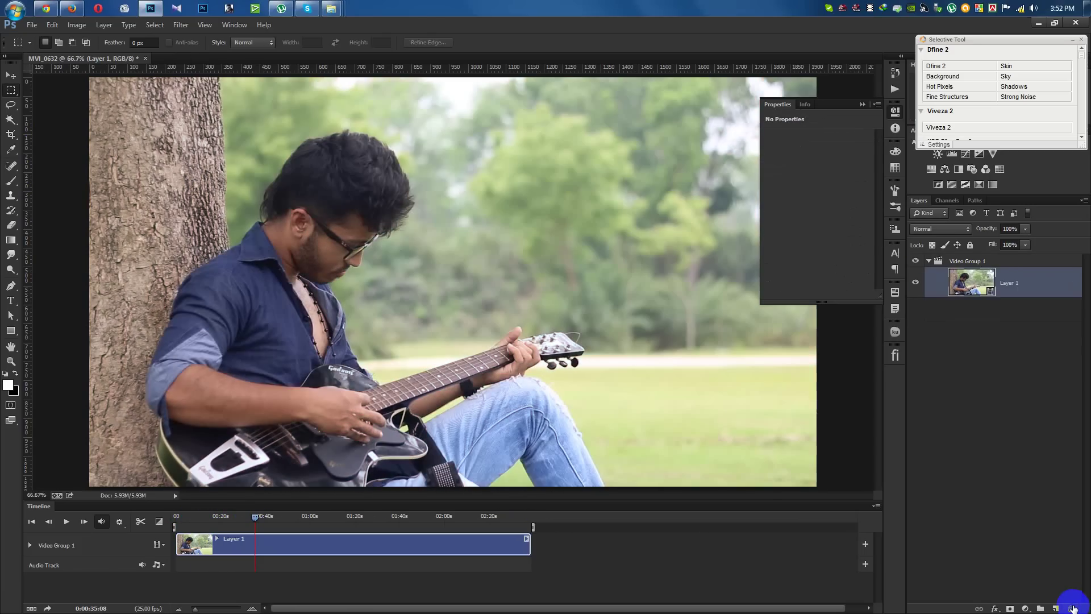
Step: Try a Green-channel Curves adjustment, then delete it, leaving Layer 1 unadjusted
click(1015, 608)
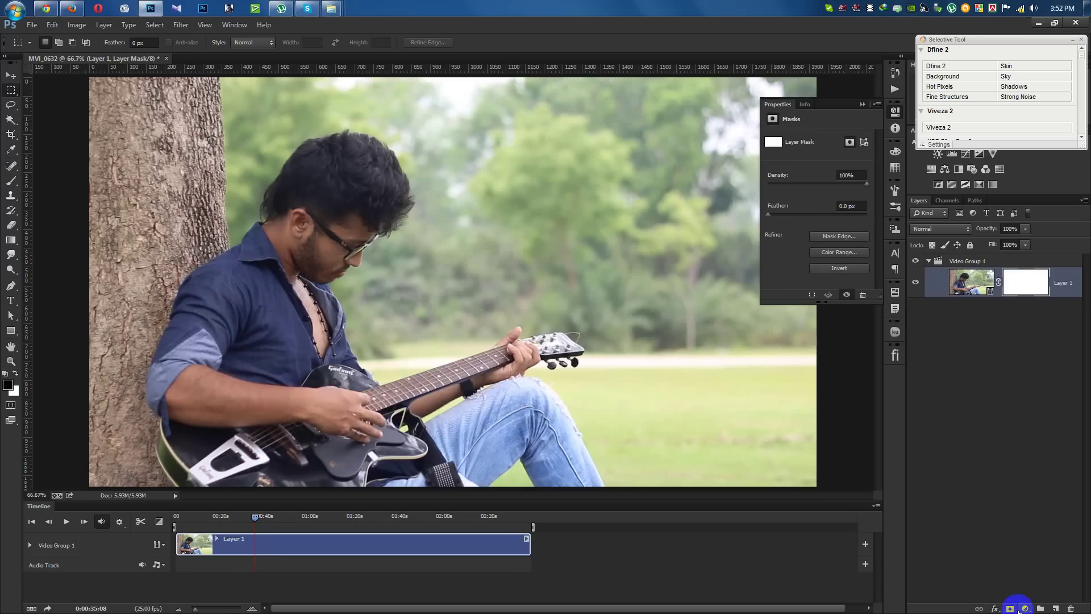
key(ctrl+z)
click(1025, 608)
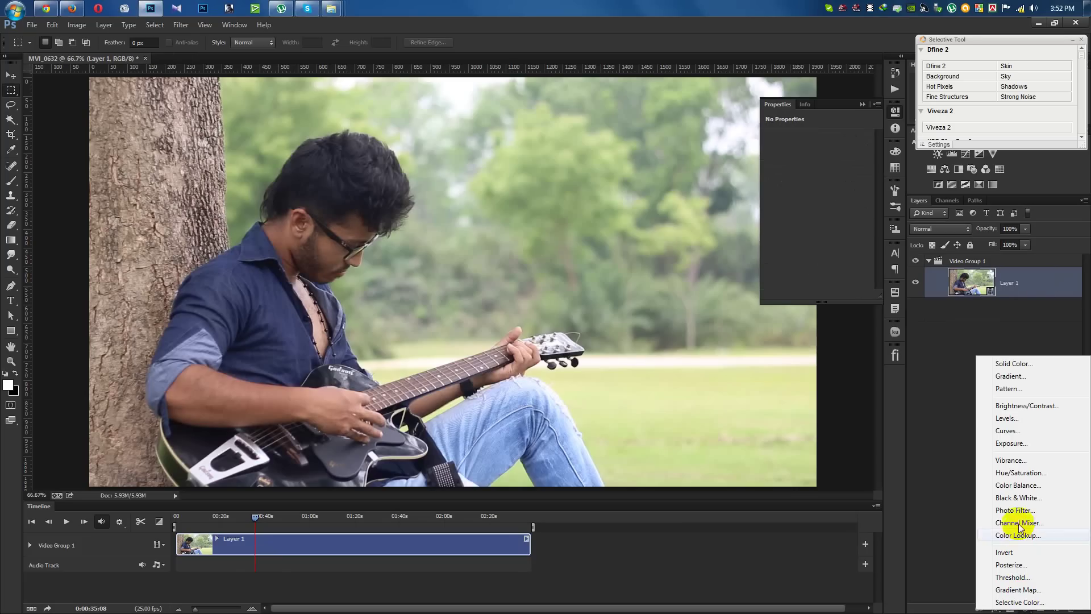
click(1016, 430)
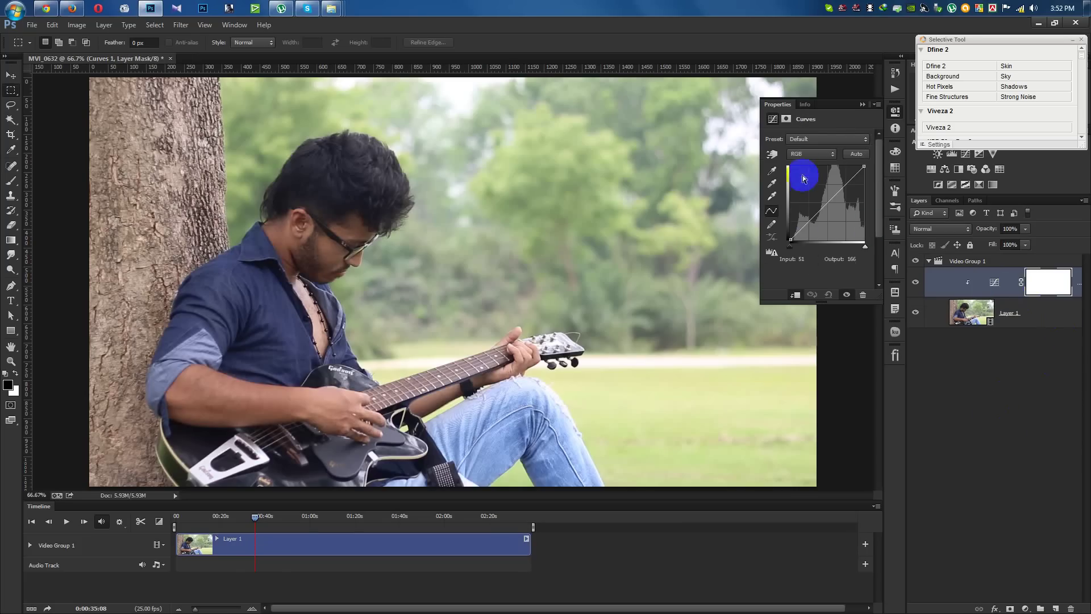
click(807, 153)
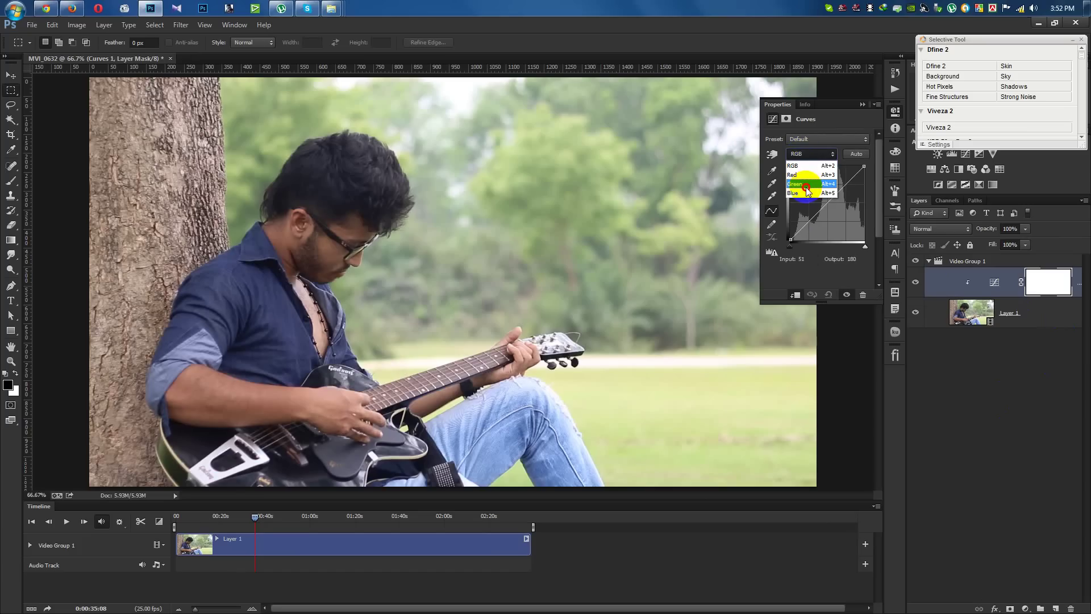
click(807, 184)
drag(999, 281, 1072, 609)
Step: Add a Levels layer with input black 25 and white 215, then collapse Properties
click(1024, 609)
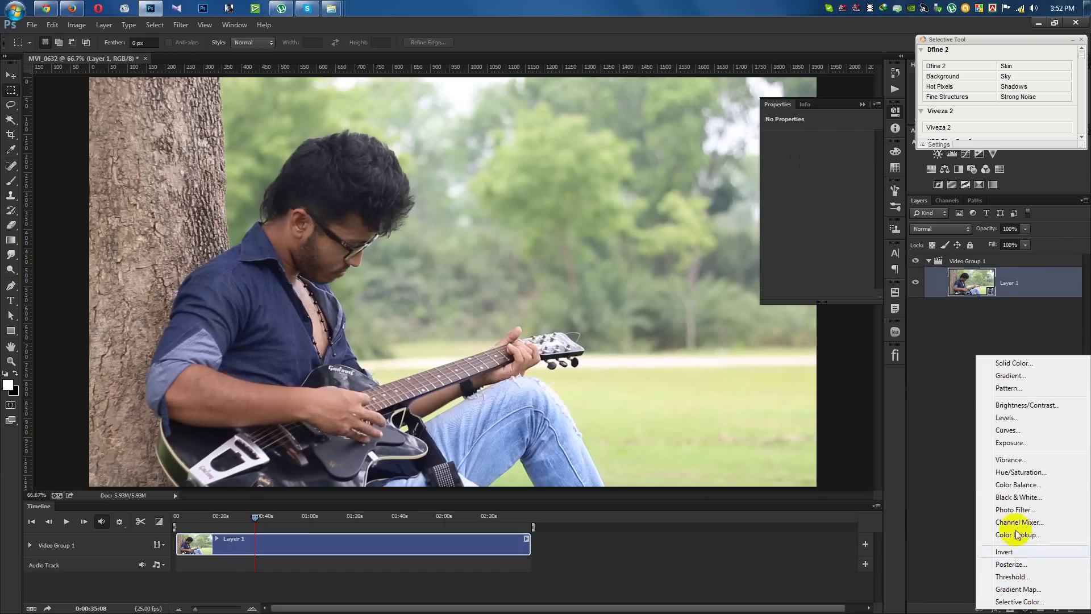
click(1012, 418)
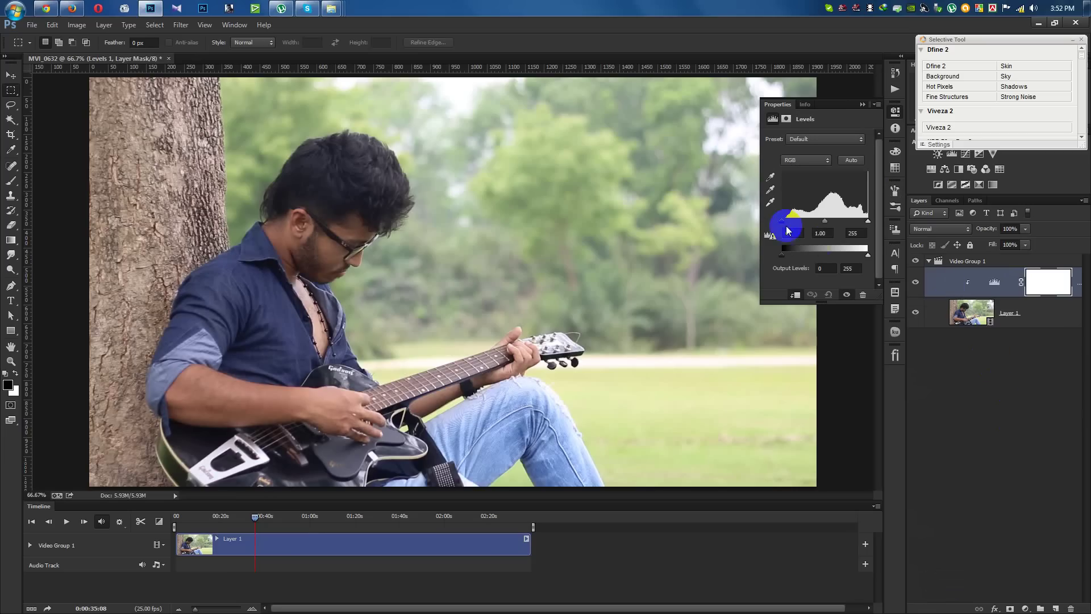
drag(786, 222, 792, 222)
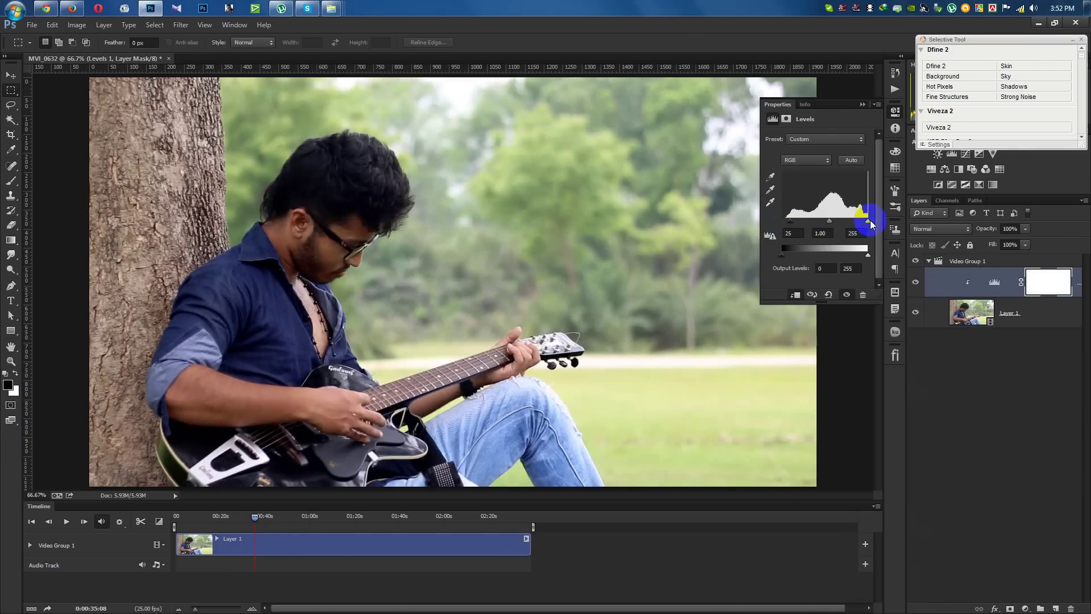
drag(868, 221, 822, 222)
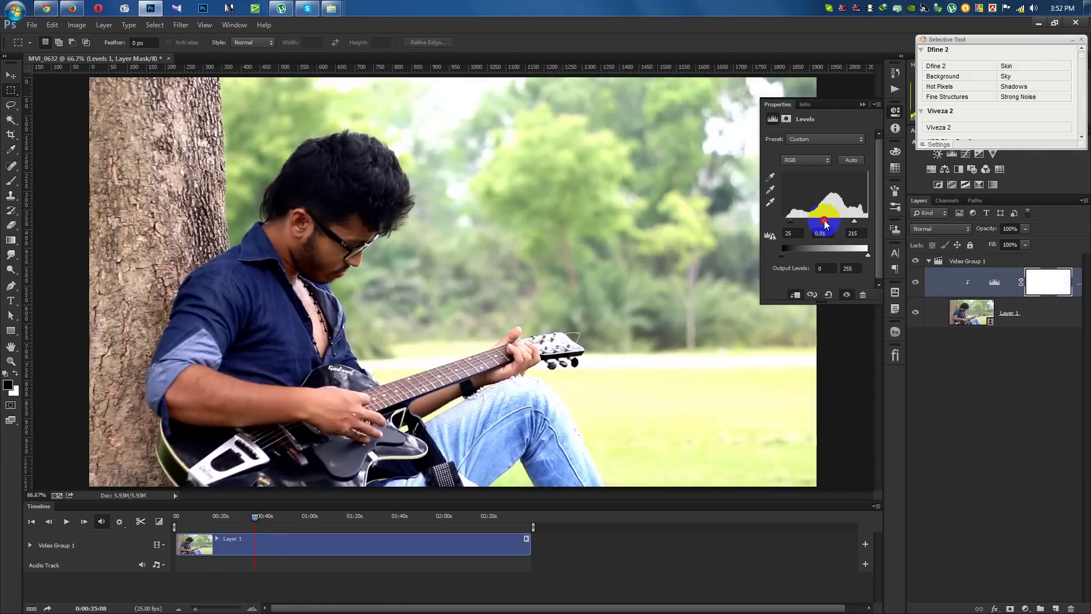
click(860, 106)
click(1025, 608)
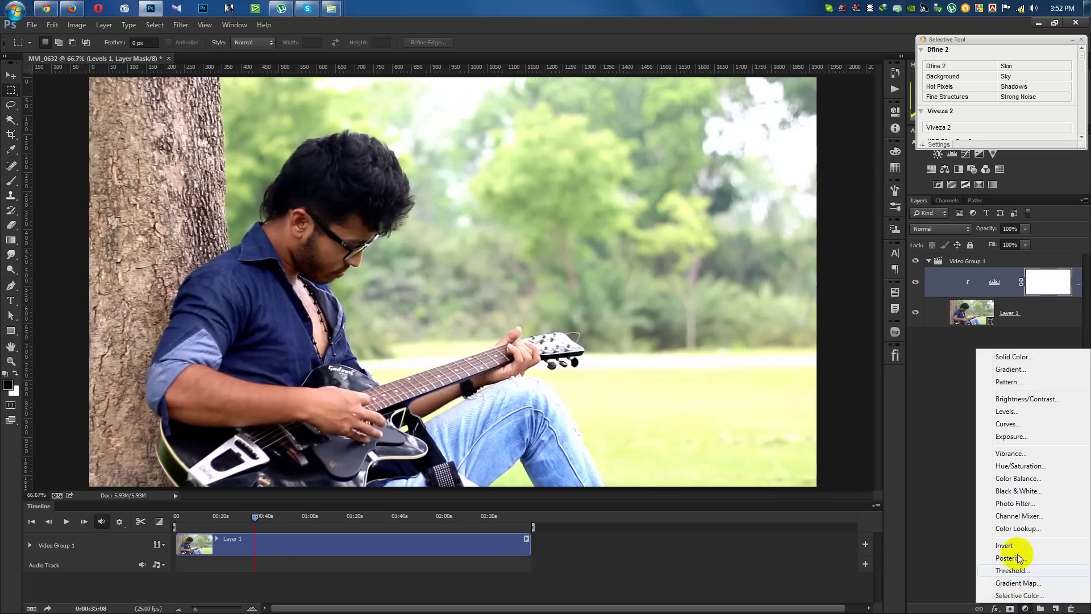
Step: Add a Warming 85 Photo Filter and Blue-channel Curves with black output 61, white 164
click(1021, 504)
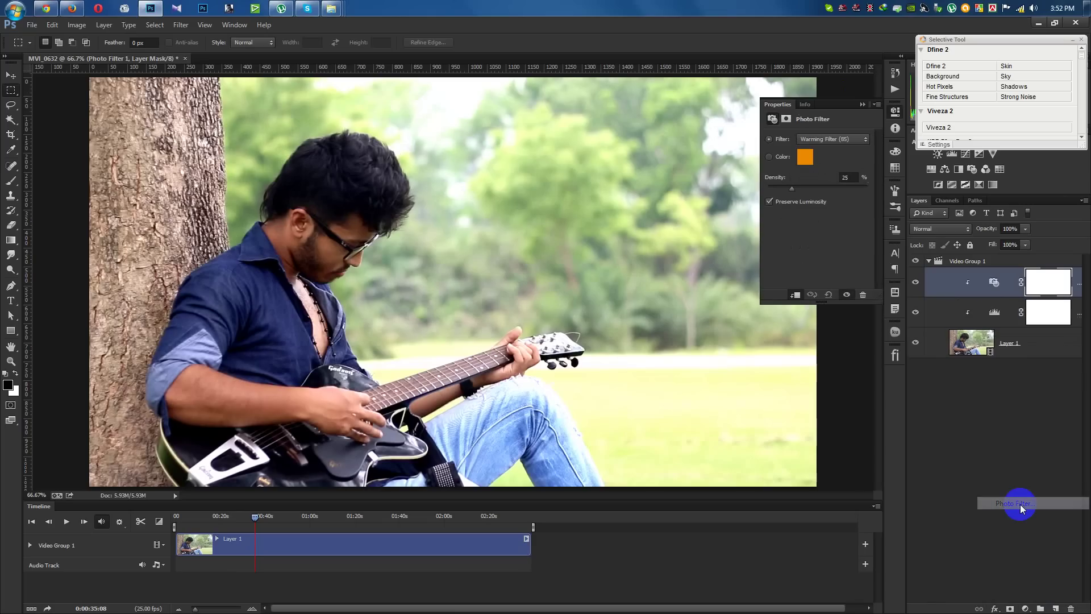
click(1025, 608)
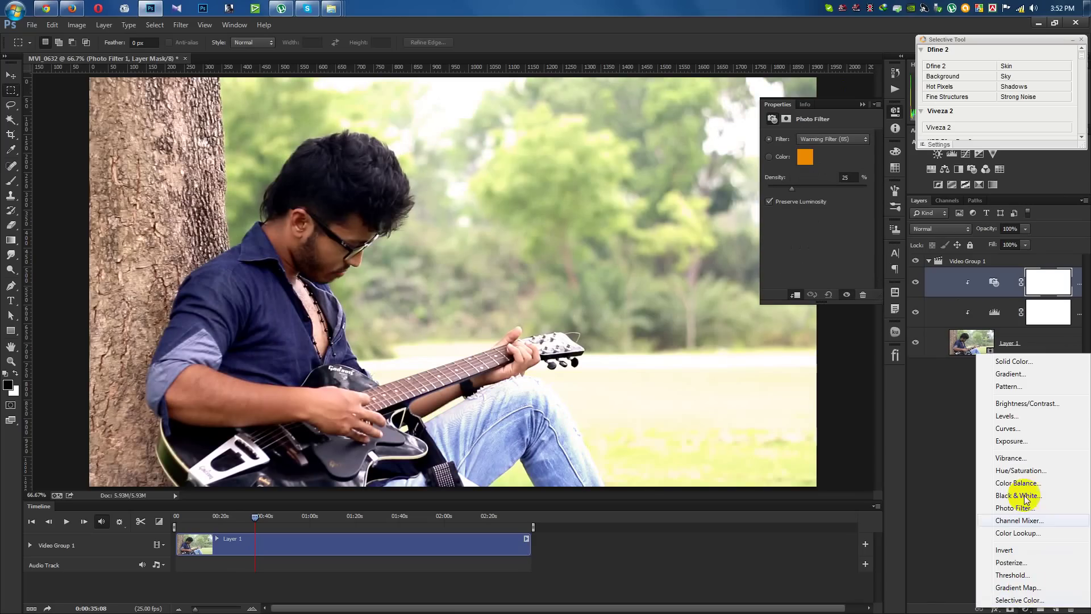
click(1005, 429)
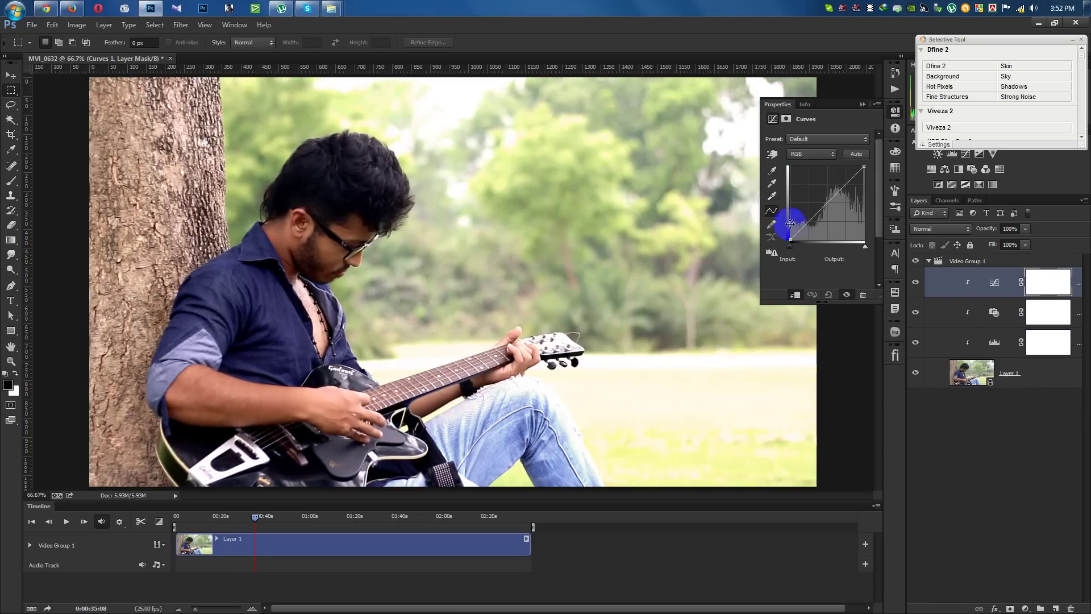
click(812, 153)
click(805, 193)
drag(790, 240, 774, 225)
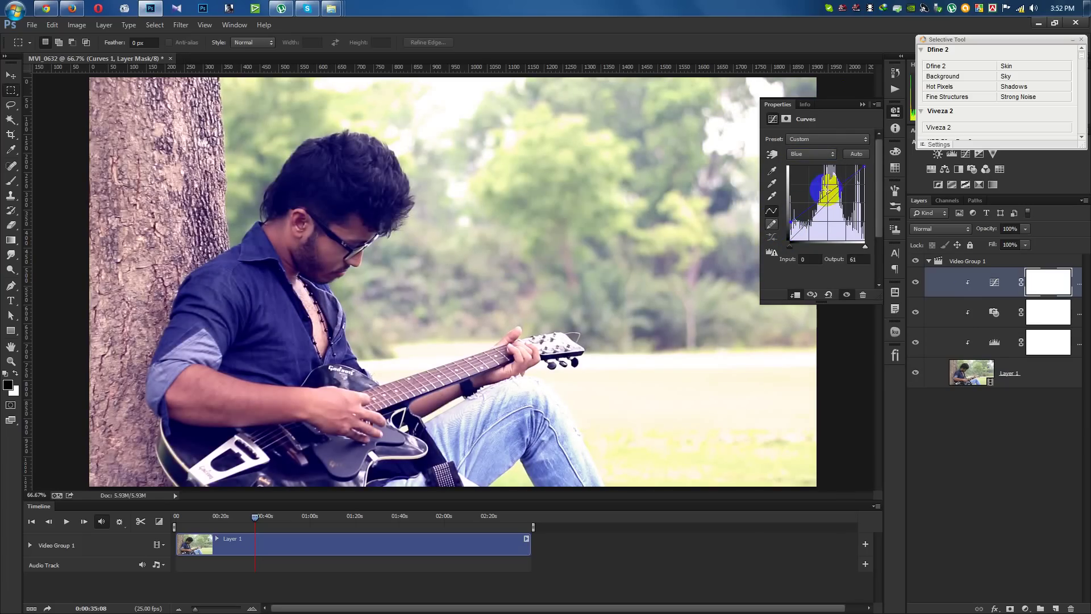
drag(866, 167, 880, 180)
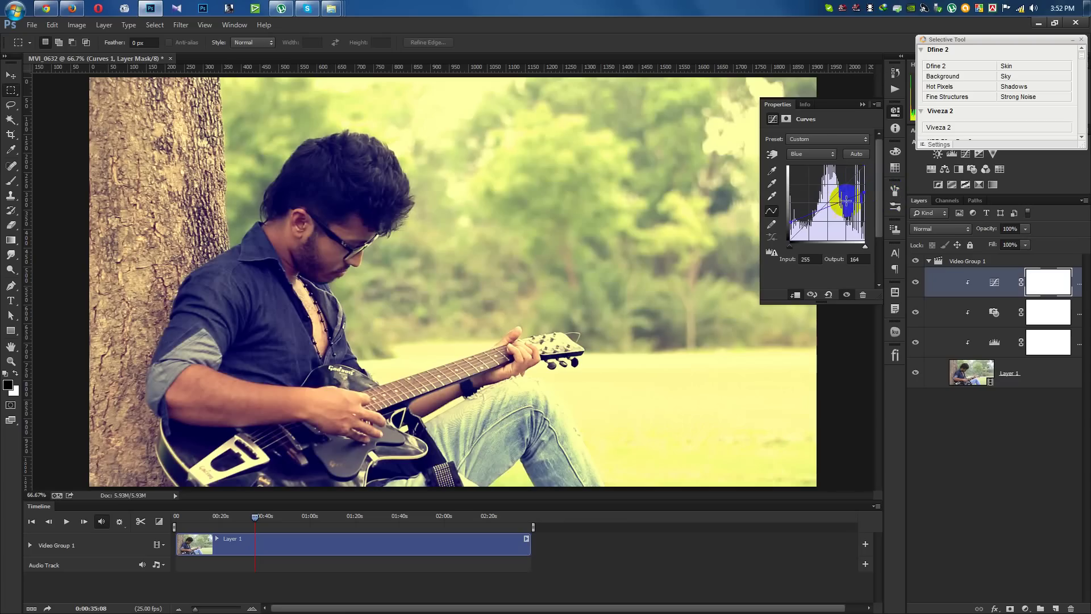
click(863, 104)
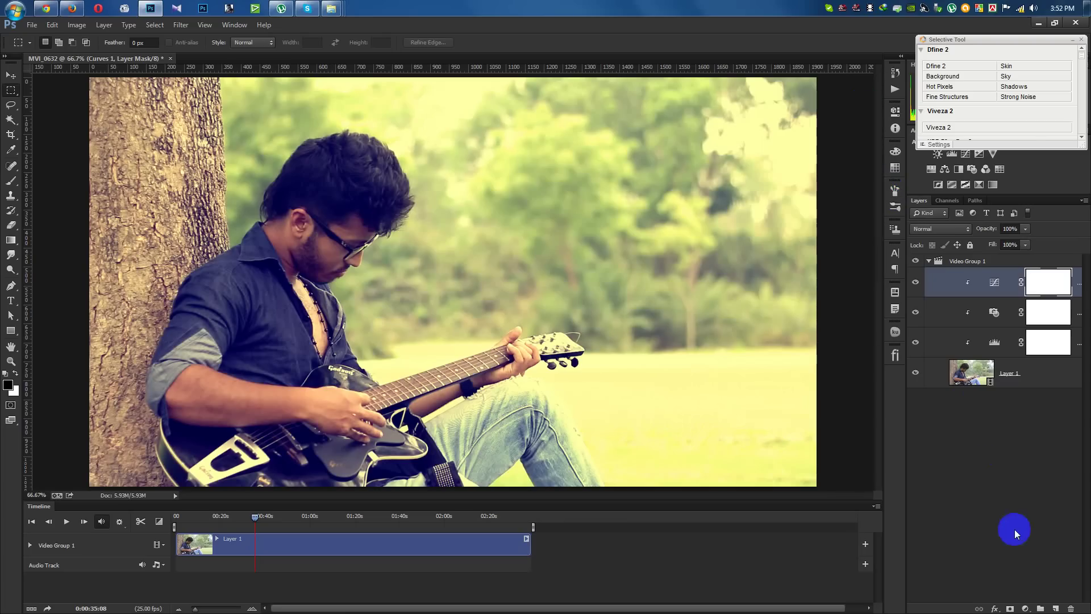
click(1026, 609)
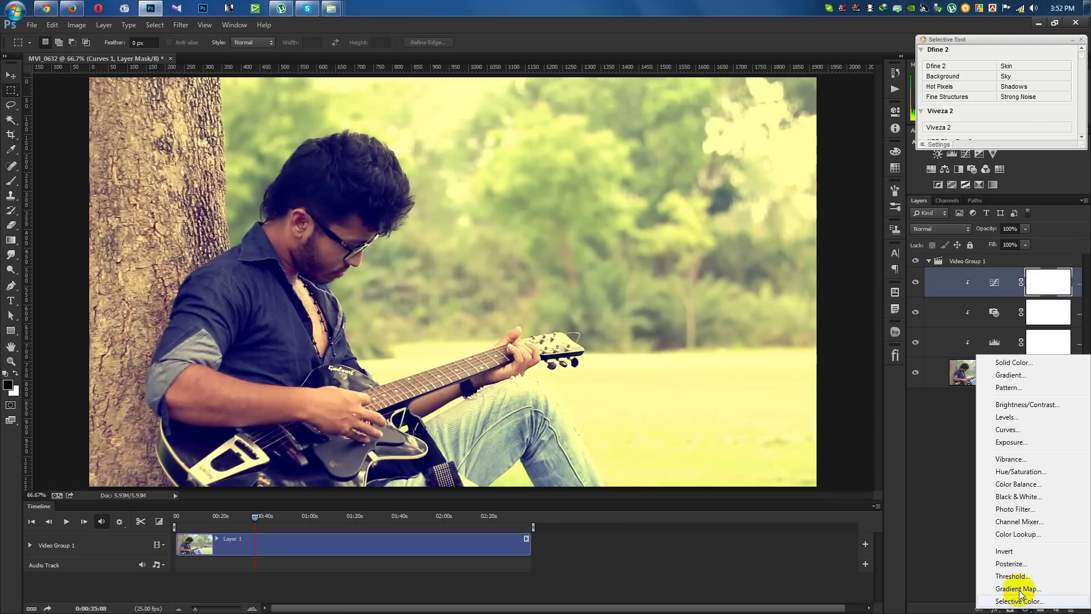
Step: Add an orange-to-purple Gradient Fill above Video Group 1, extended to the timeline start
click(1020, 375)
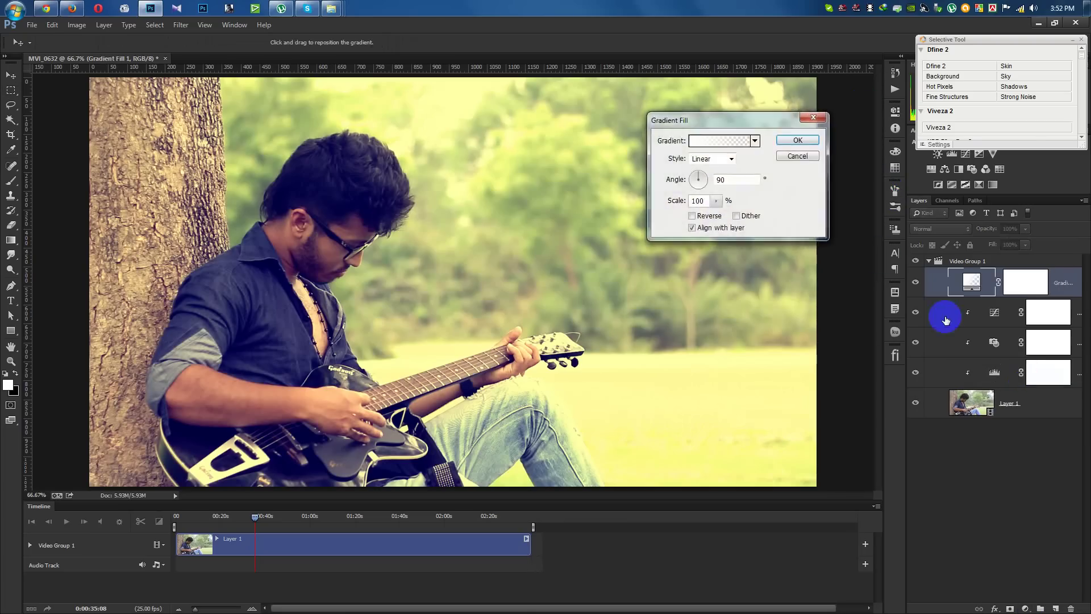
click(756, 141)
click(743, 169)
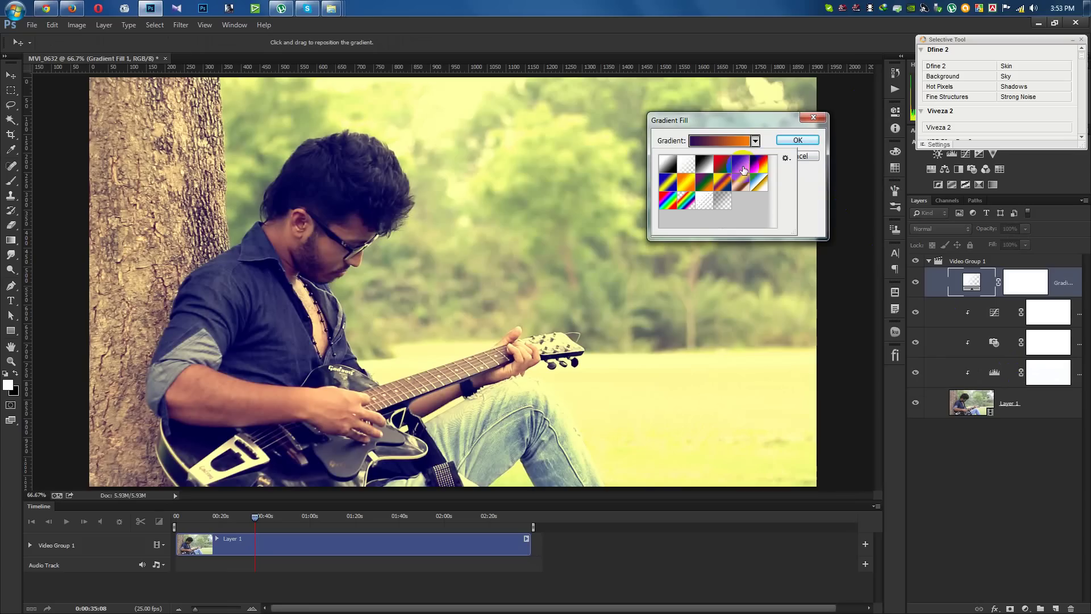
click(797, 139)
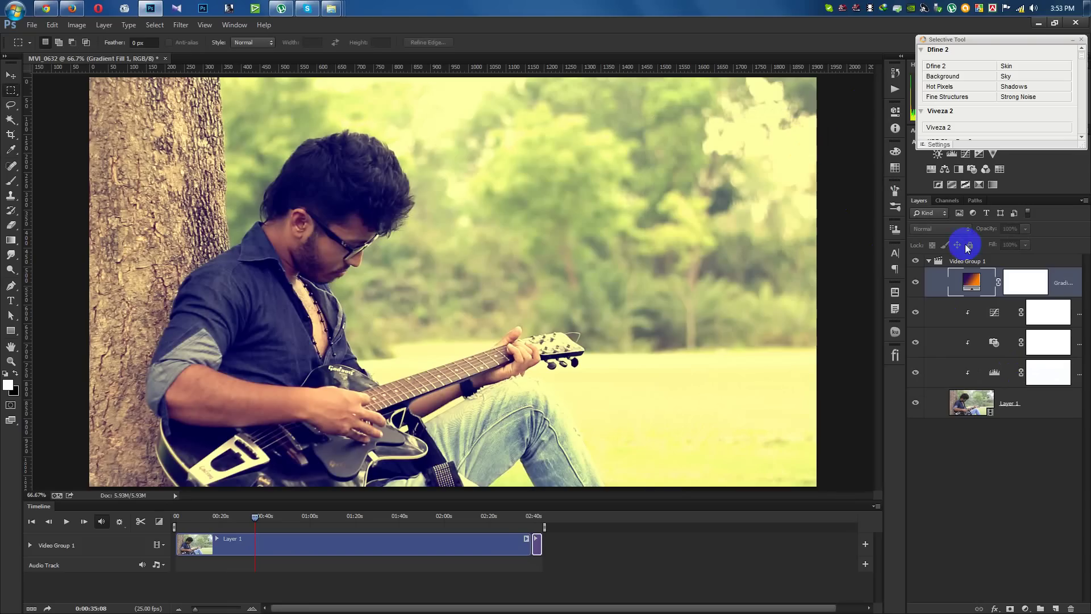
drag(972, 280, 968, 258)
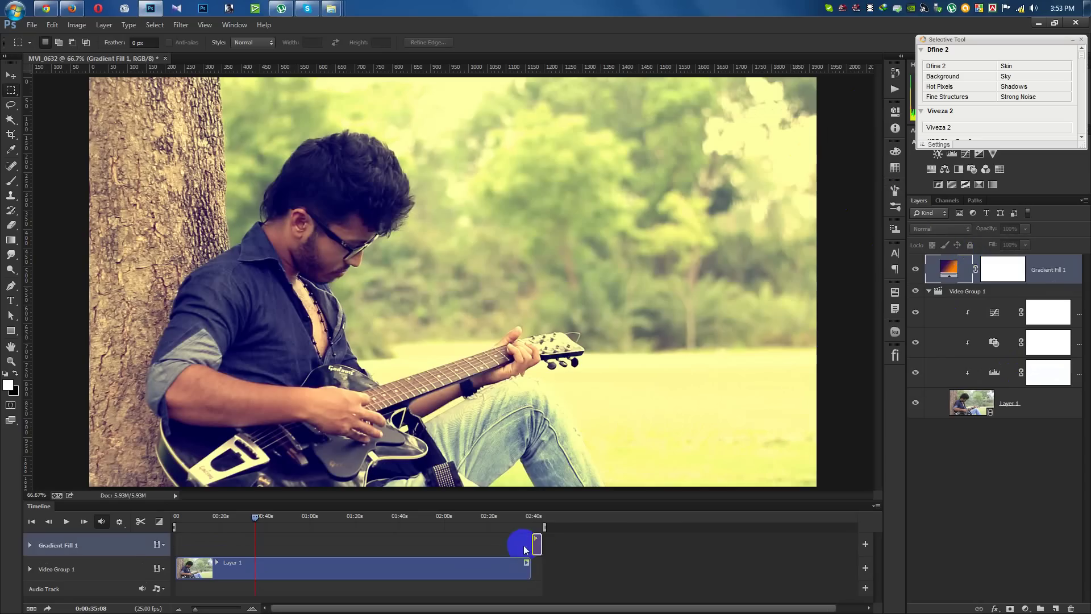
drag(535, 546, 142, 537)
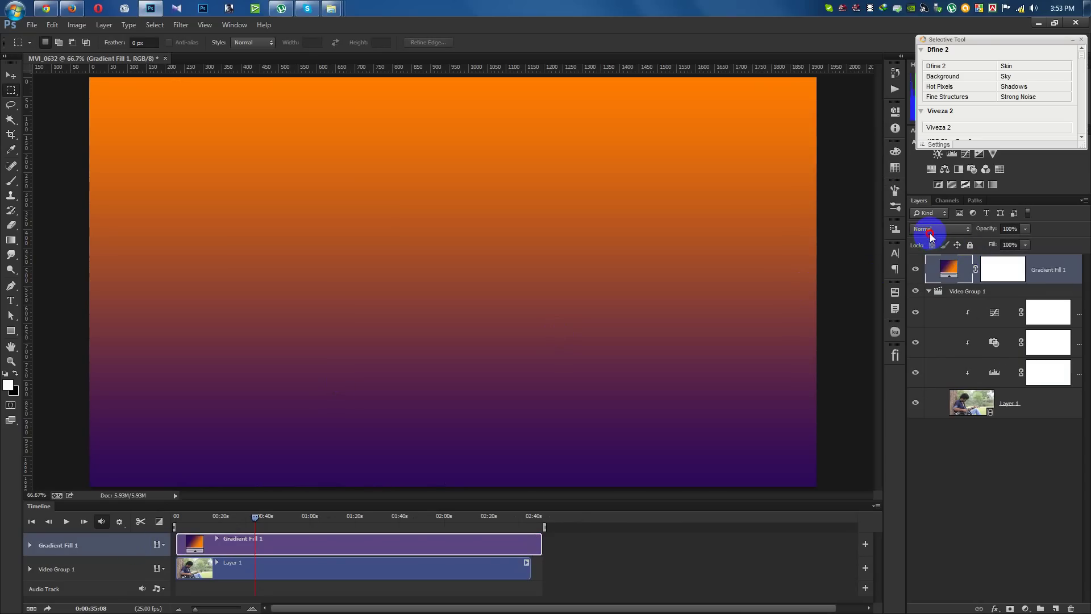
Step: Set the gradient layer's blend mode to Soft Light and compare before and after
click(932, 228)
click(930, 385)
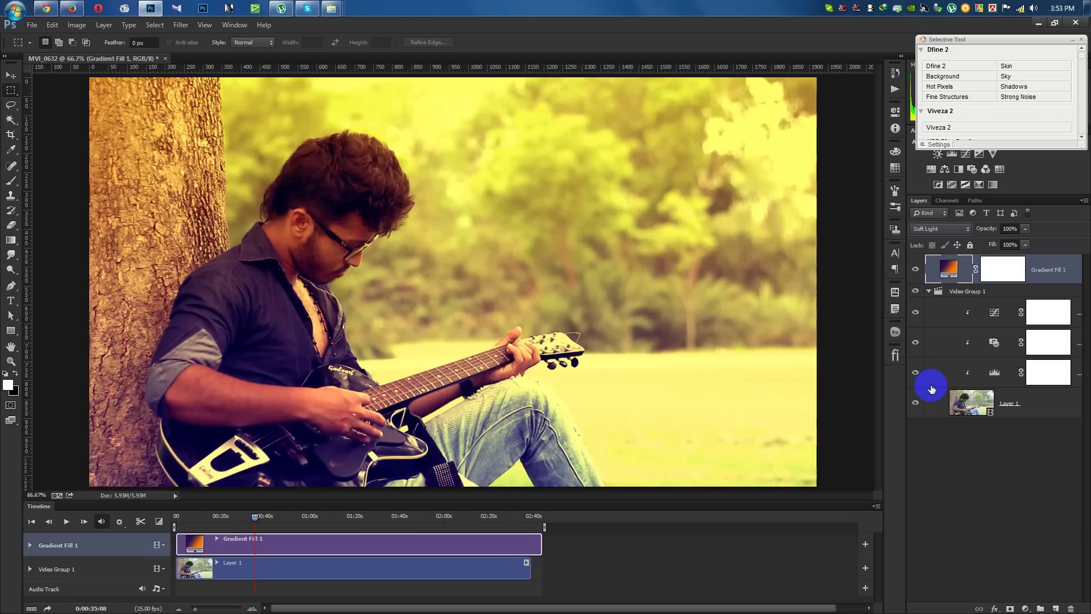
click(915, 271)
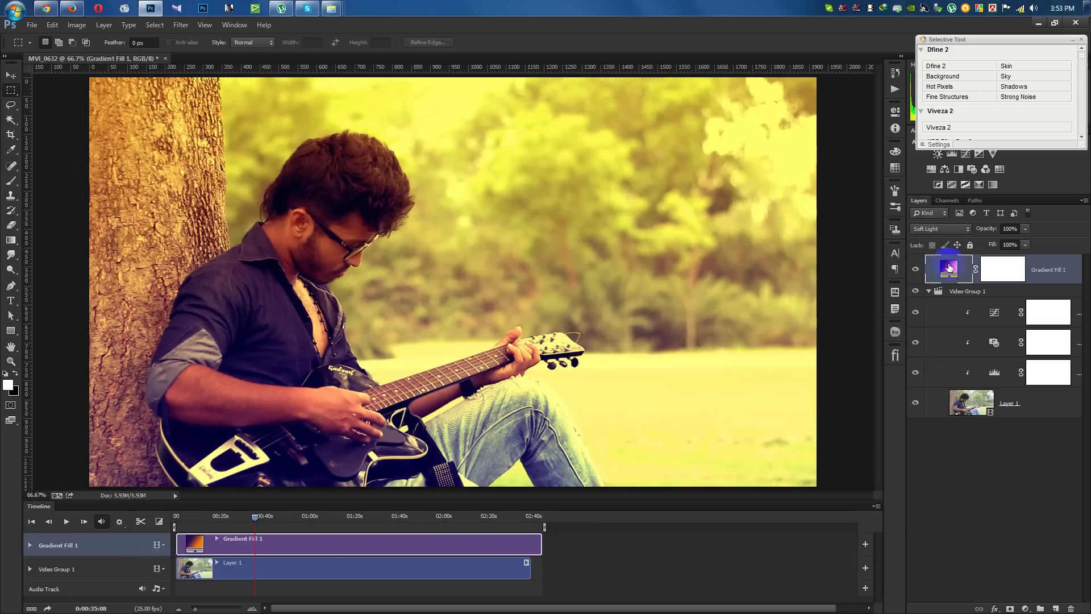
Step: Make the gradient reversed radial, centred near the man's face, at 66% opacity
double_click(947, 267)
click(719, 216)
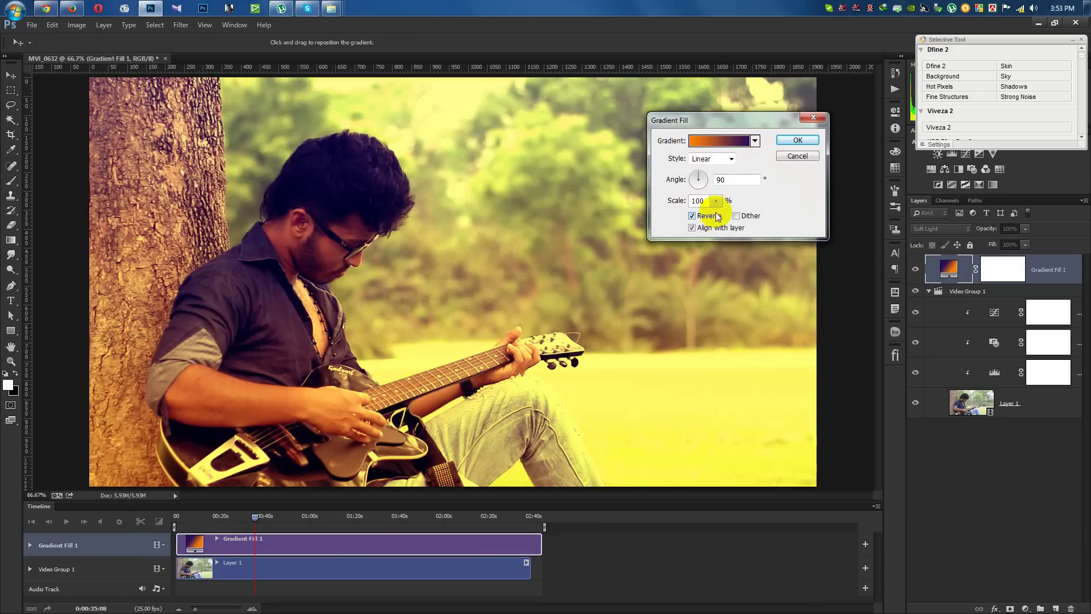
click(698, 175)
click(711, 159)
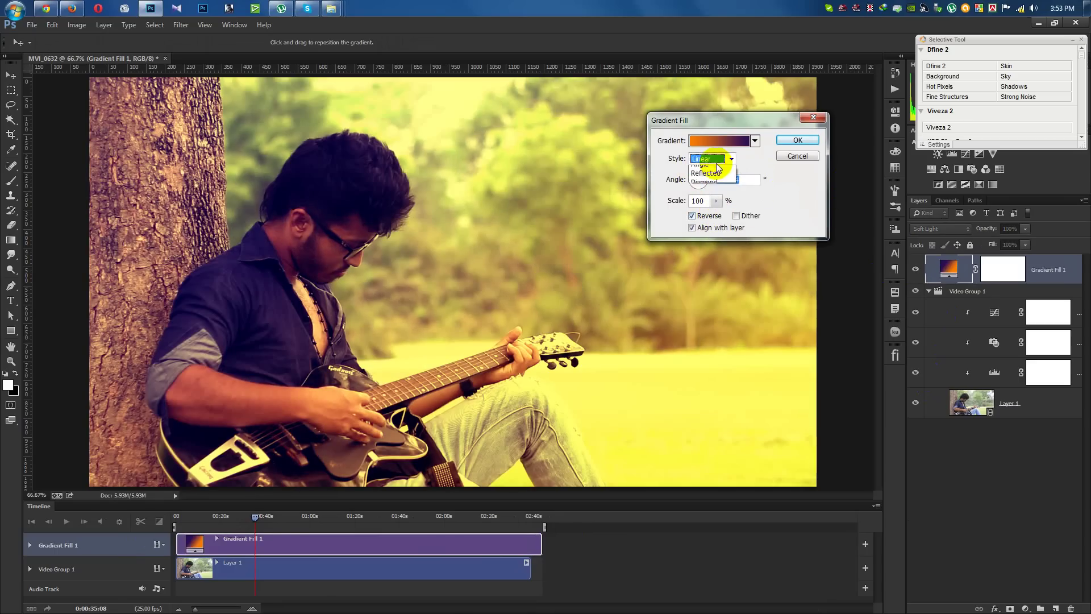
click(717, 178)
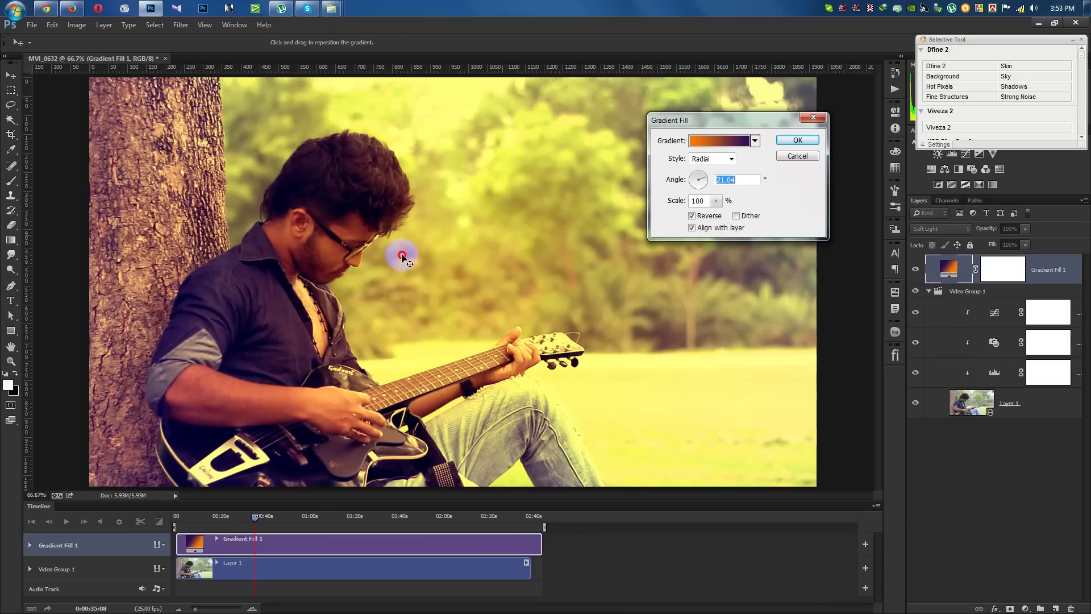
mouse_move(404, 253)
mouse_down()
mouse_move(382, 259)
mouse_move(409, 335)
mouse_up()
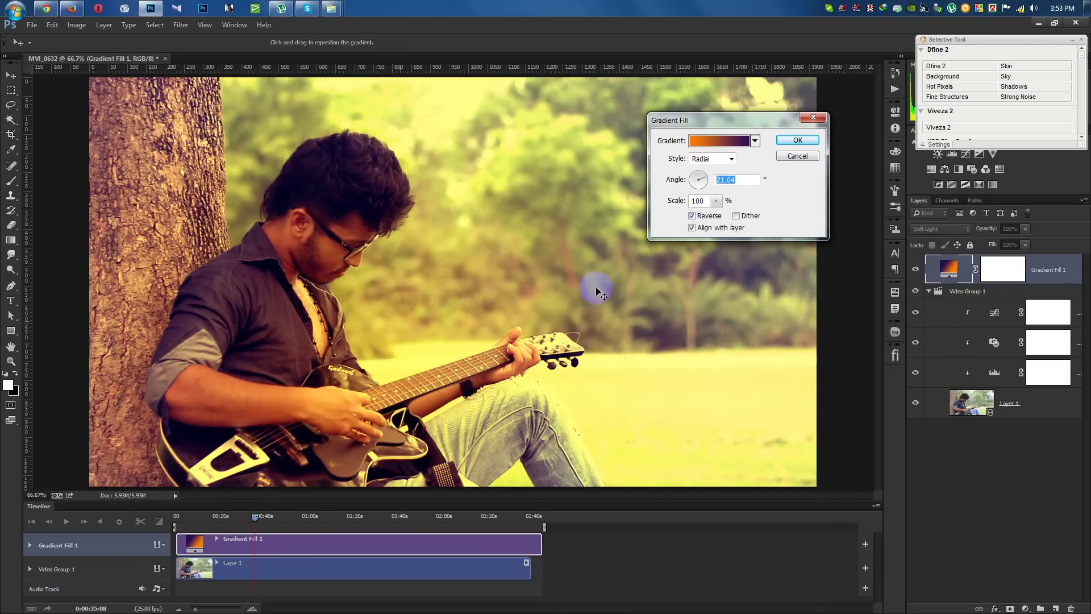
click(798, 140)
mouse_move(986, 228)
mouse_down()
mouse_move(956, 227)
mouse_move(967, 222)
mouse_up()
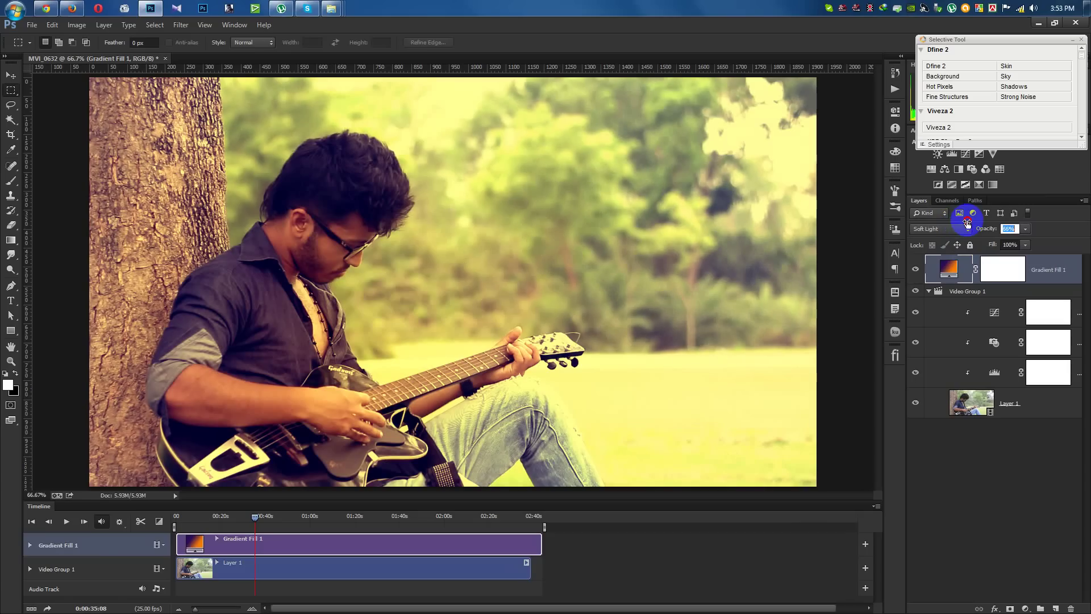
Step: Play the graded clip in the Timeline to preview the colour grading
drag(210, 528, 178, 523)
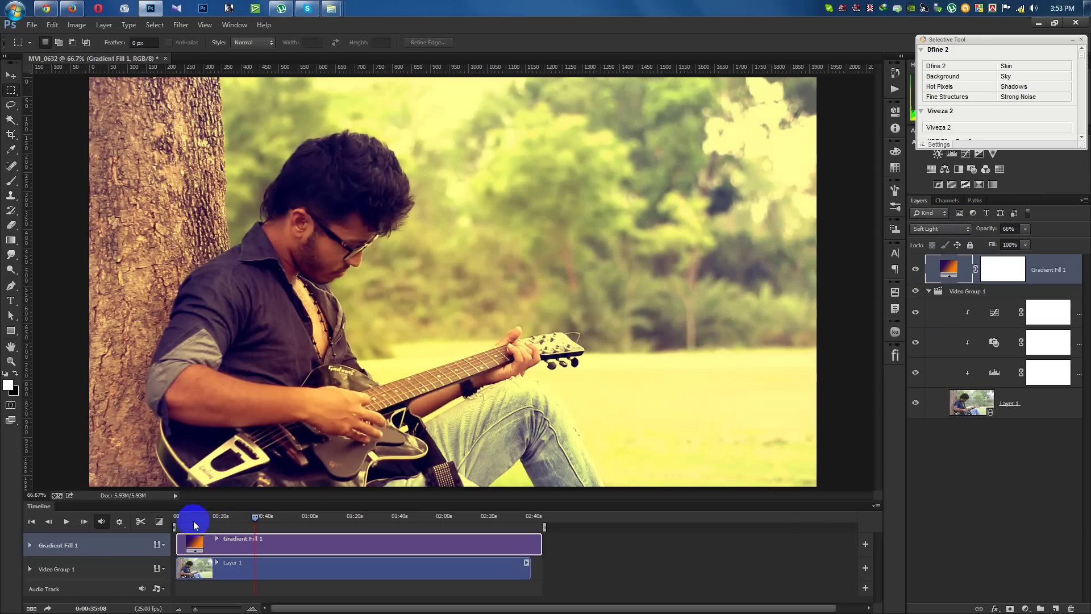
click(219, 517)
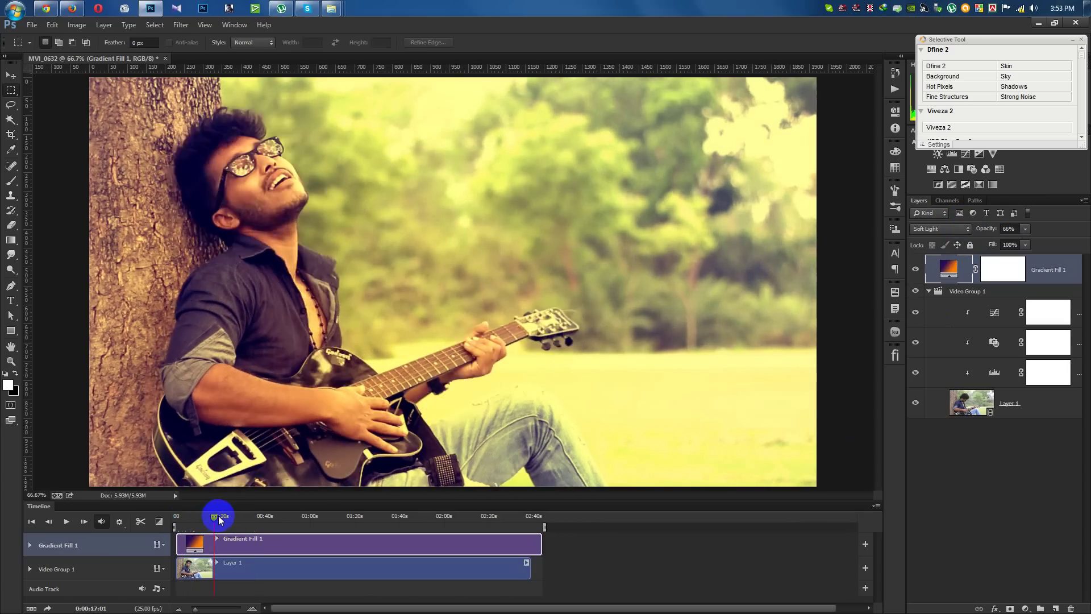
click(66, 521)
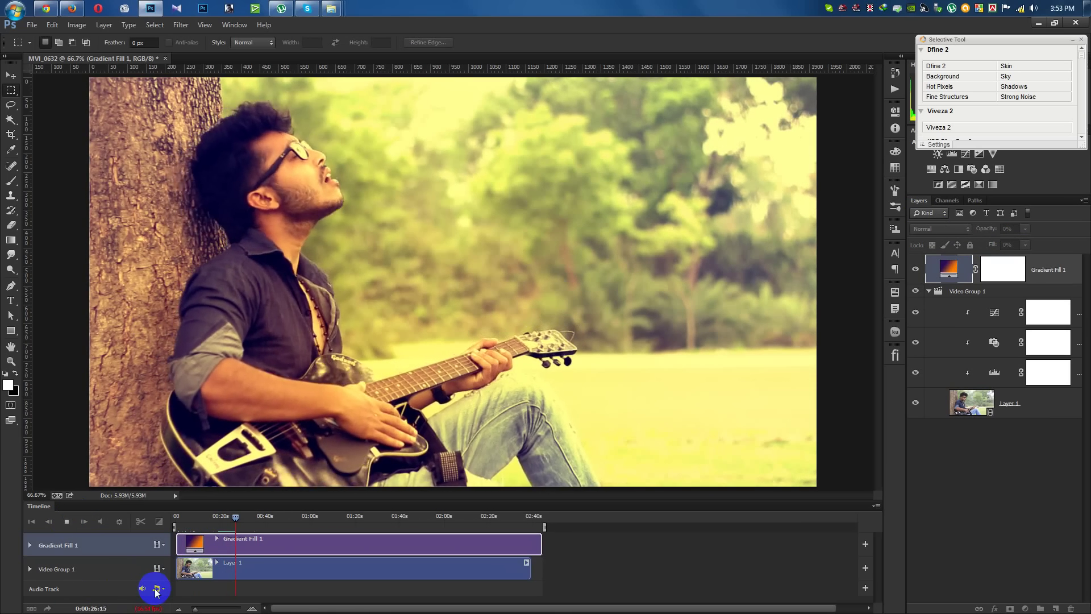
click(66, 522)
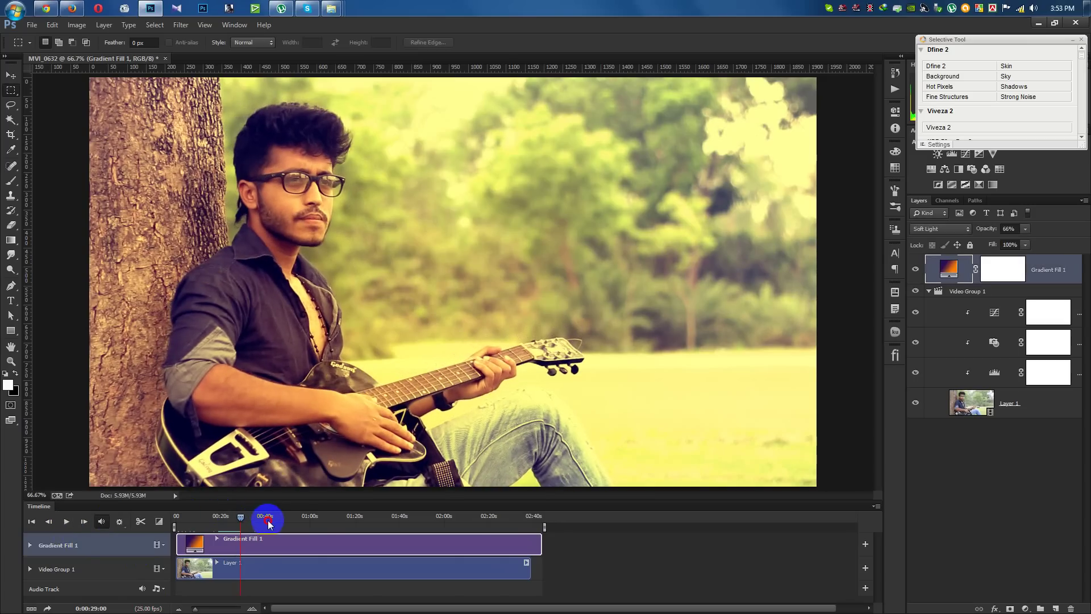
Step: Scrub to about 1:16 and delete the Gradient Fill 1 layer
drag(268, 516, 345, 523)
click(345, 521)
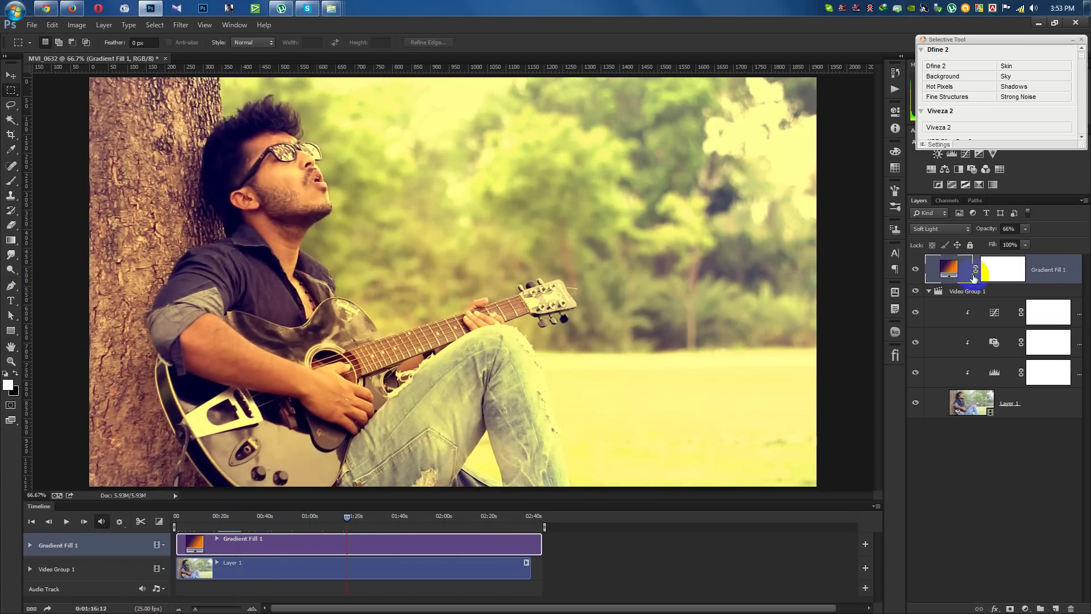
drag(1070, 273, 1072, 609)
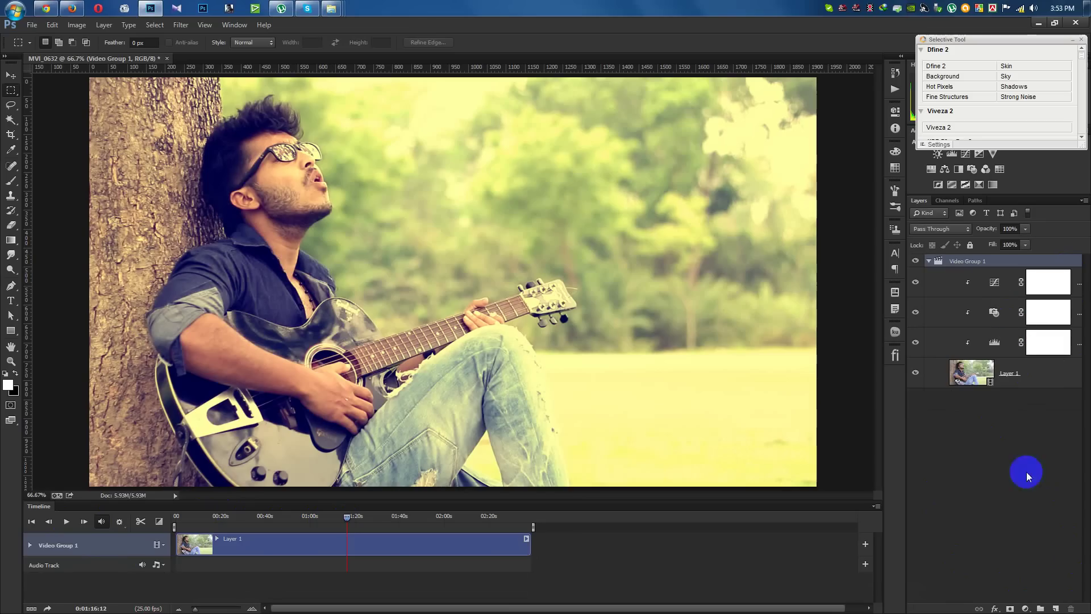
Step: Add a Brightness/Contrast adjustment layer above Curves and lower its contrast slightly
click(1000, 286)
click(1025, 608)
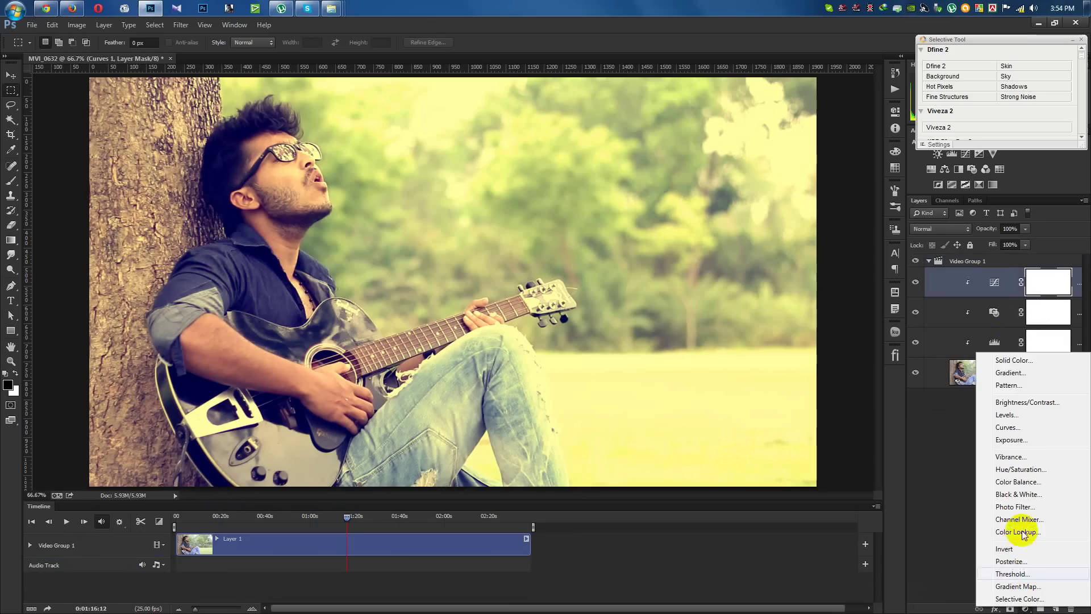
click(1023, 403)
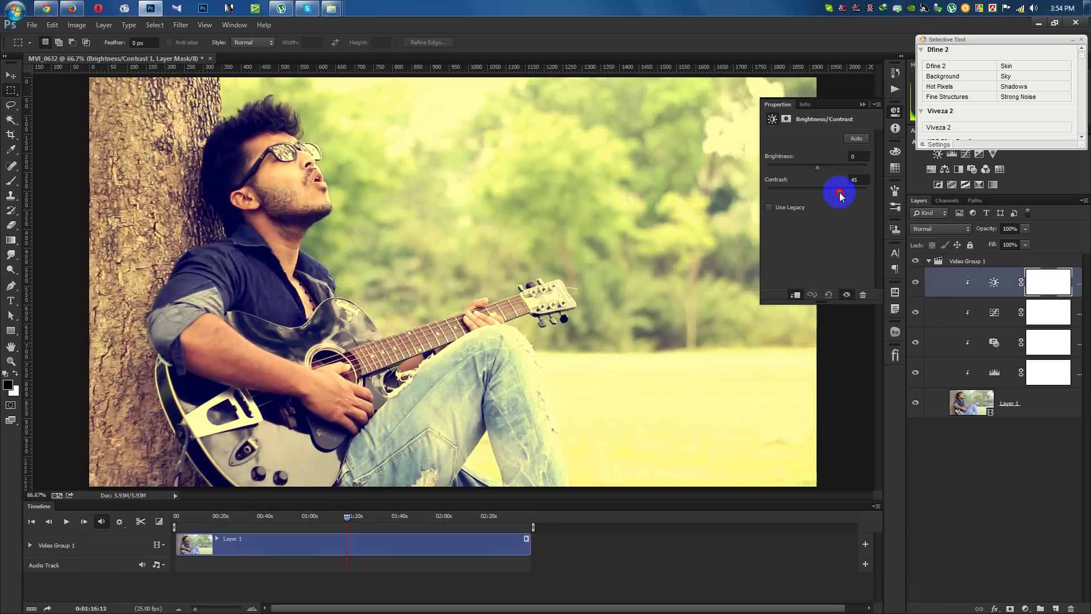
drag(814, 168, 806, 170)
click(862, 105)
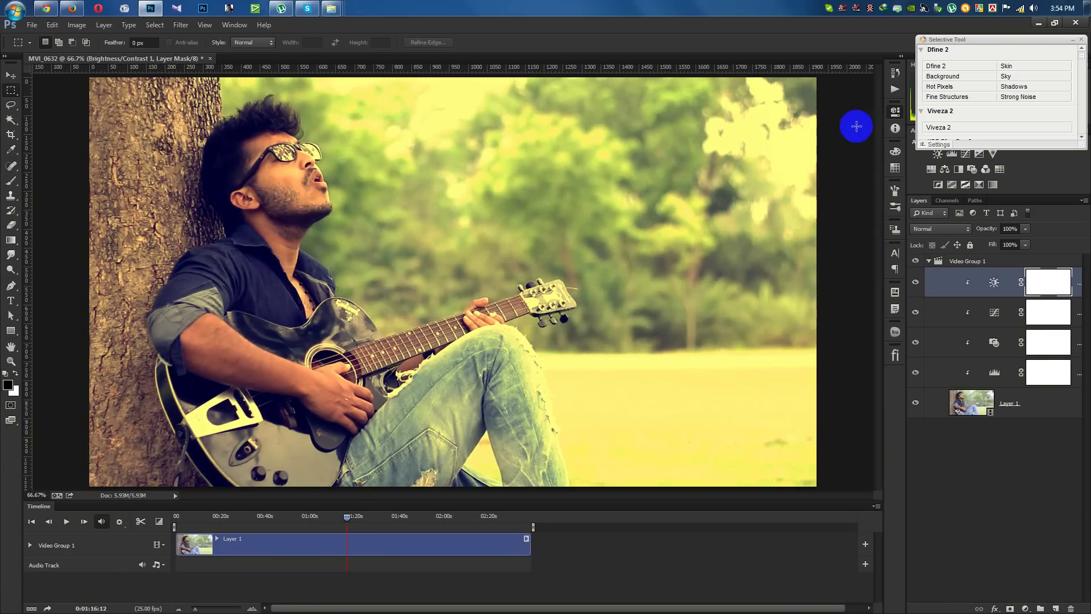
Step: Compare the footage near the two-minute mark with and without the adjustment layers
drag(401, 516, 450, 525)
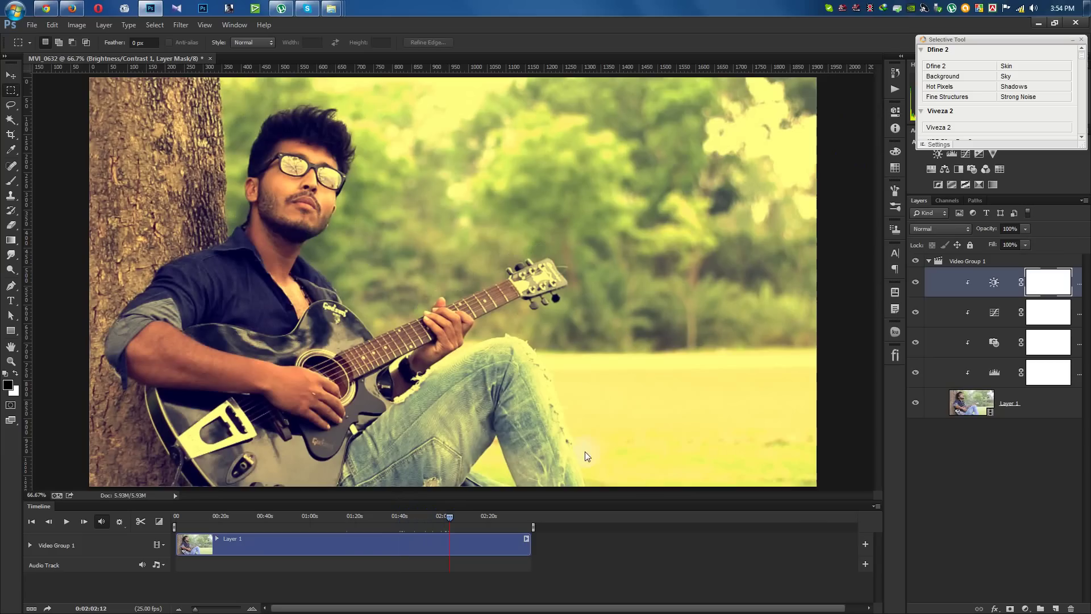
mouse_move(916, 304)
mouse_down()
mouse_move(916, 372)
mouse_move(915, 283)
mouse_up()
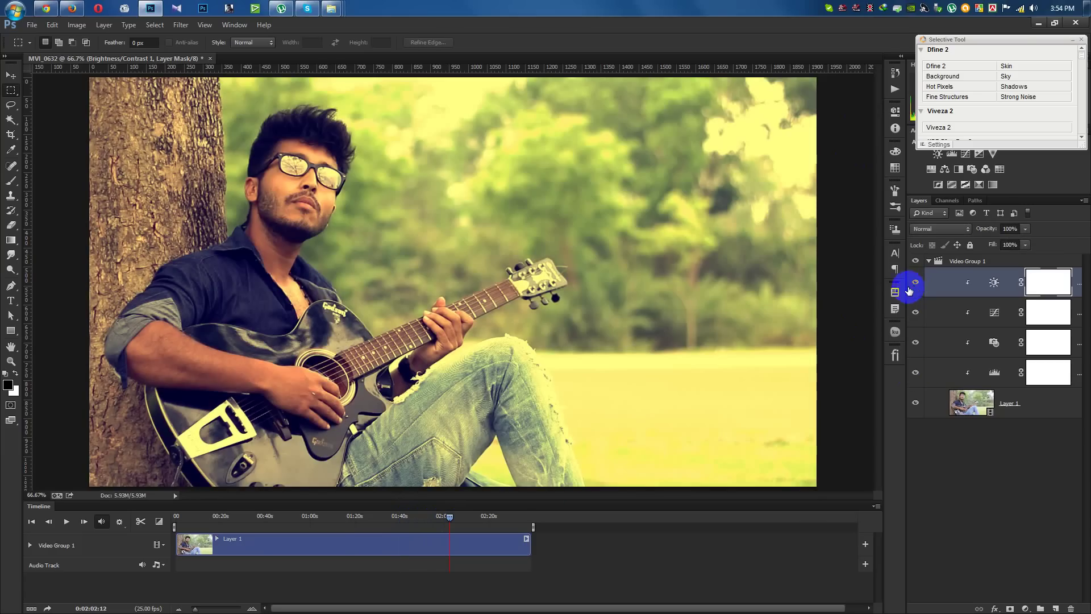
drag(503, 529, 427, 517)
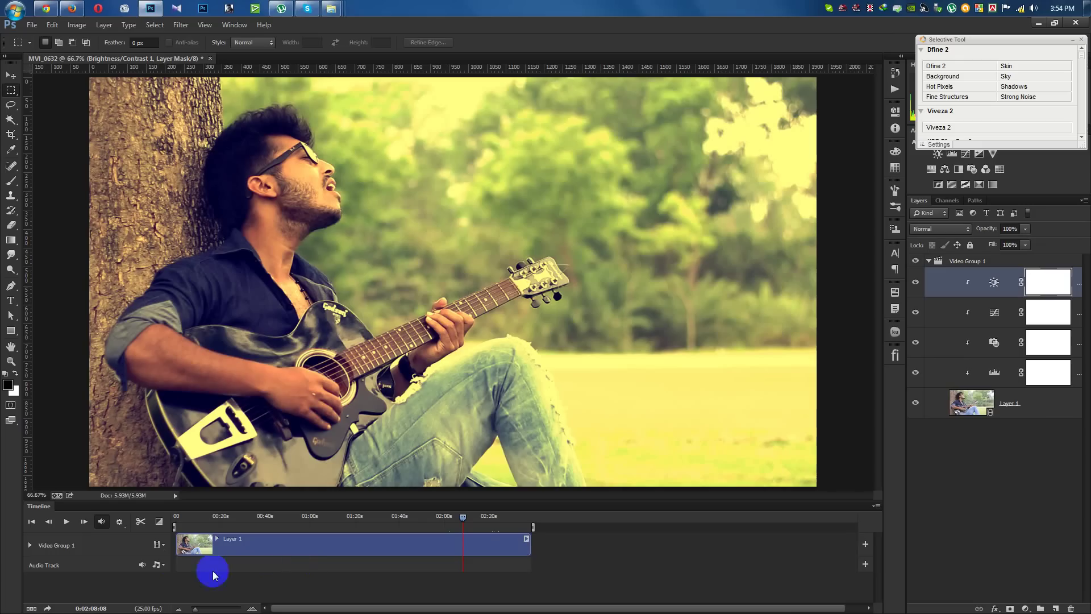
Step: Expand Video Group 1 to show its Position, Opacity and Style properties, with a taller timeline
click(158, 565)
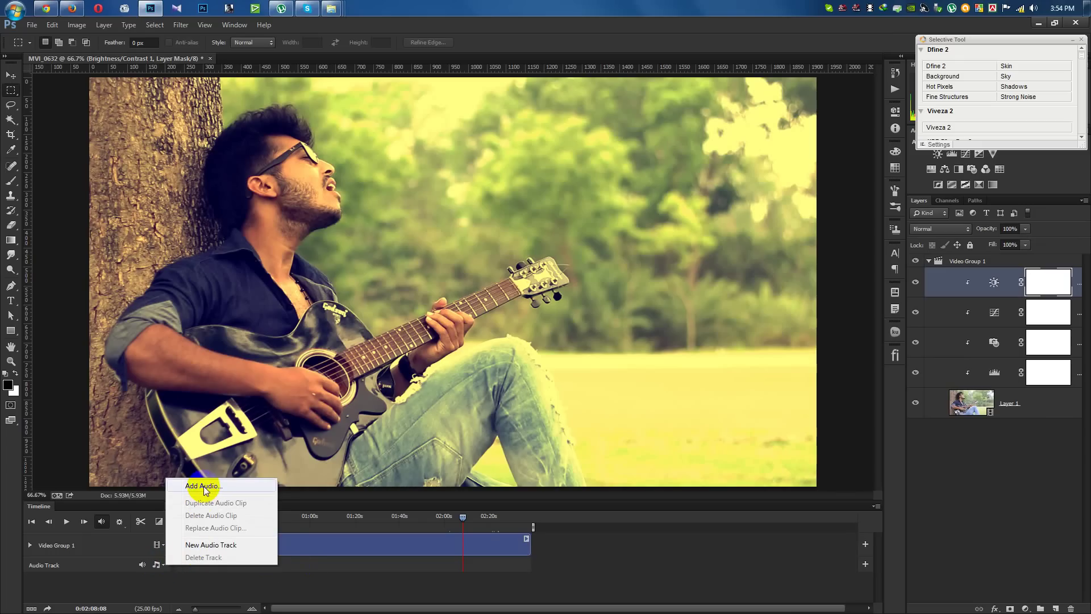
click(139, 543)
click(158, 545)
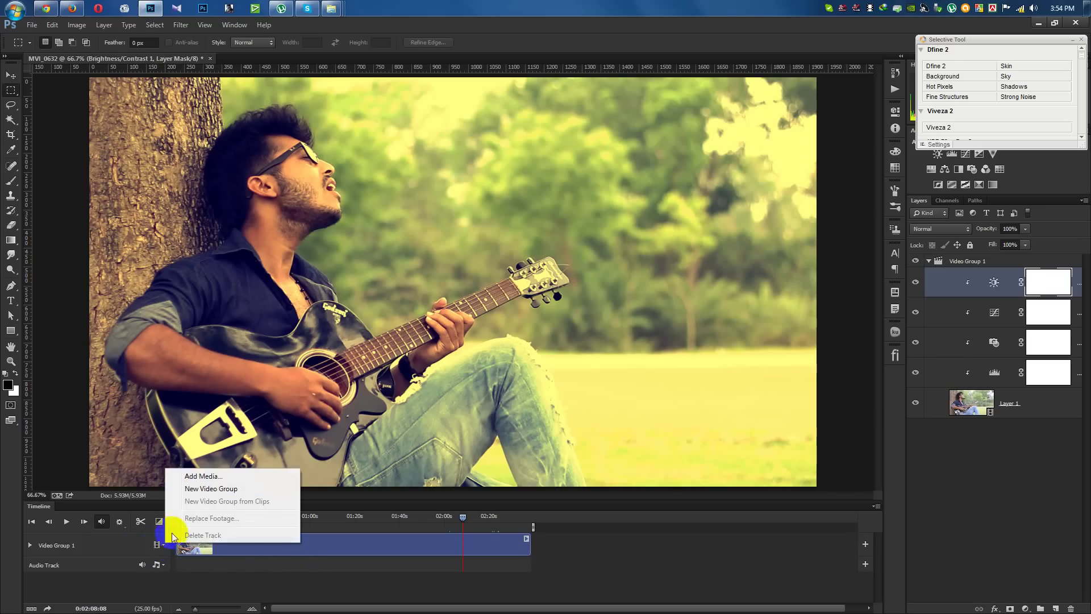
click(109, 547)
click(30, 546)
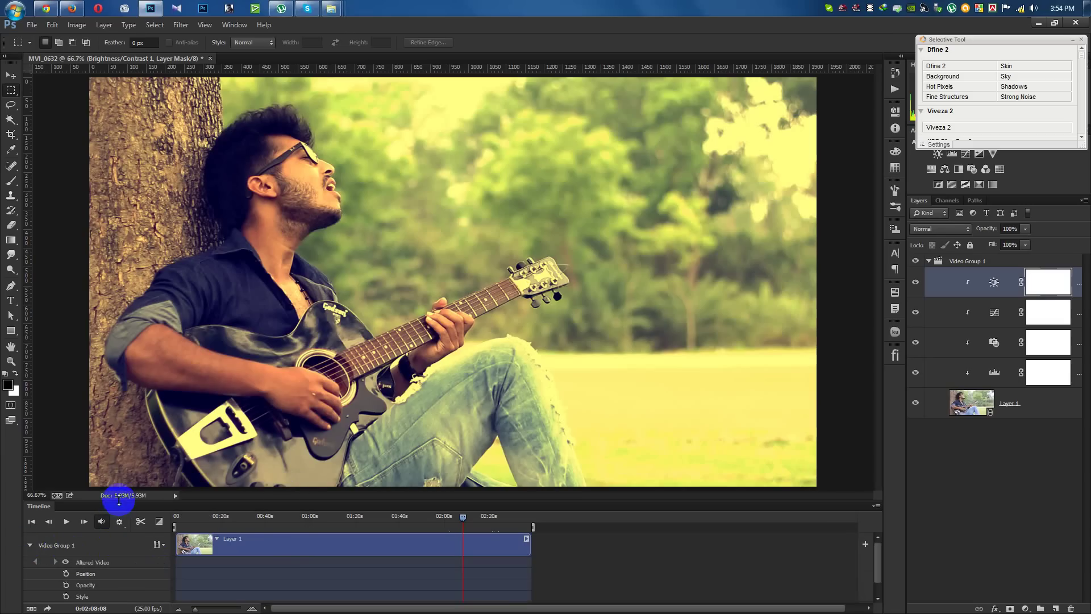
drag(117, 500, 121, 396)
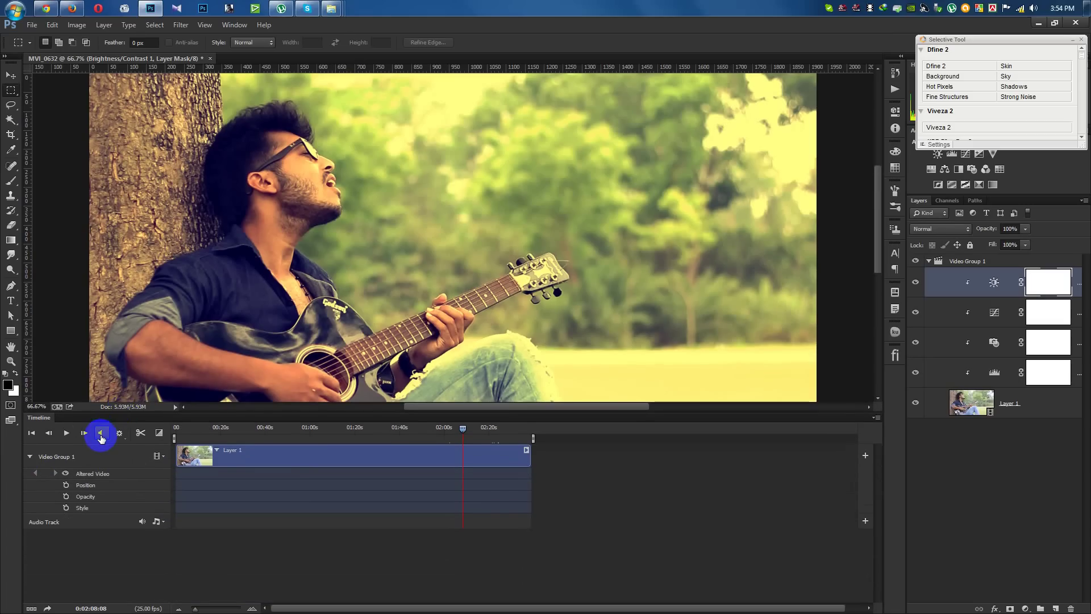
Step: Play the clip from about 0:37, stop near 0:39, and give the image view more room
drag(233, 431, 259, 430)
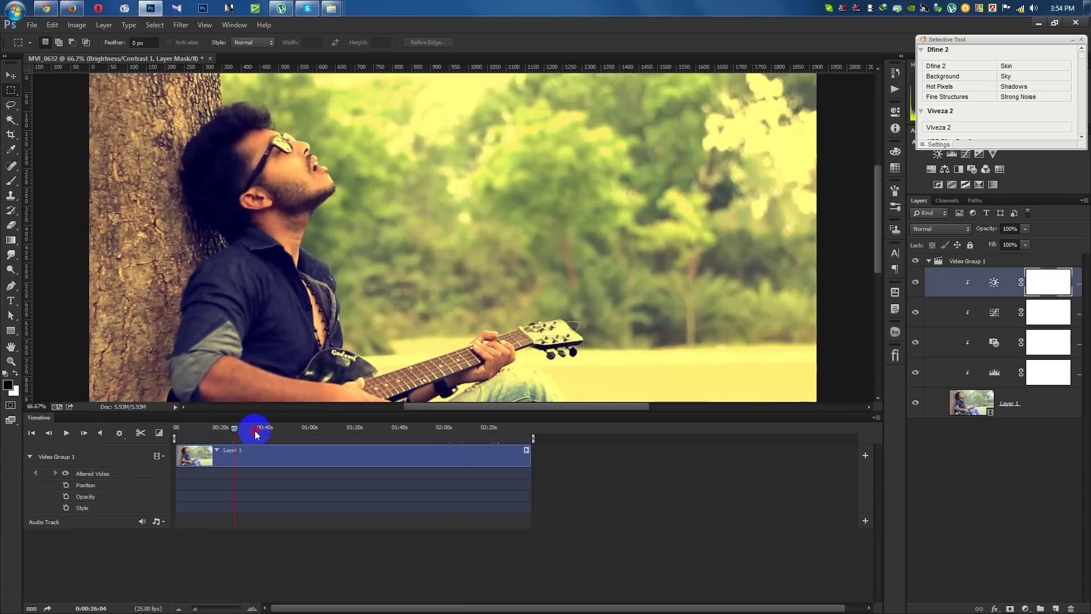
click(66, 433)
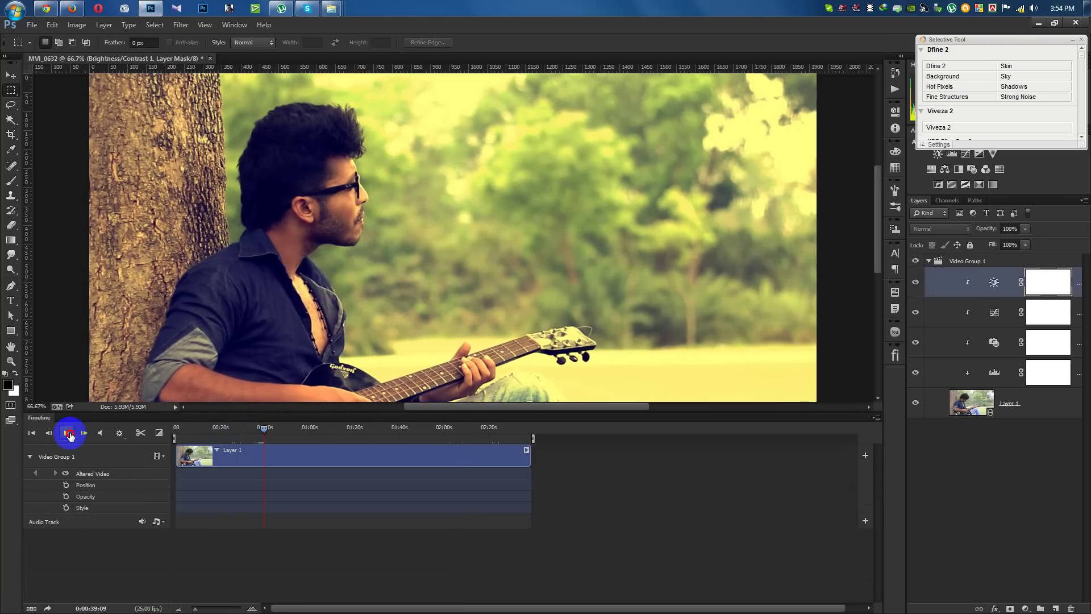
click(68, 434)
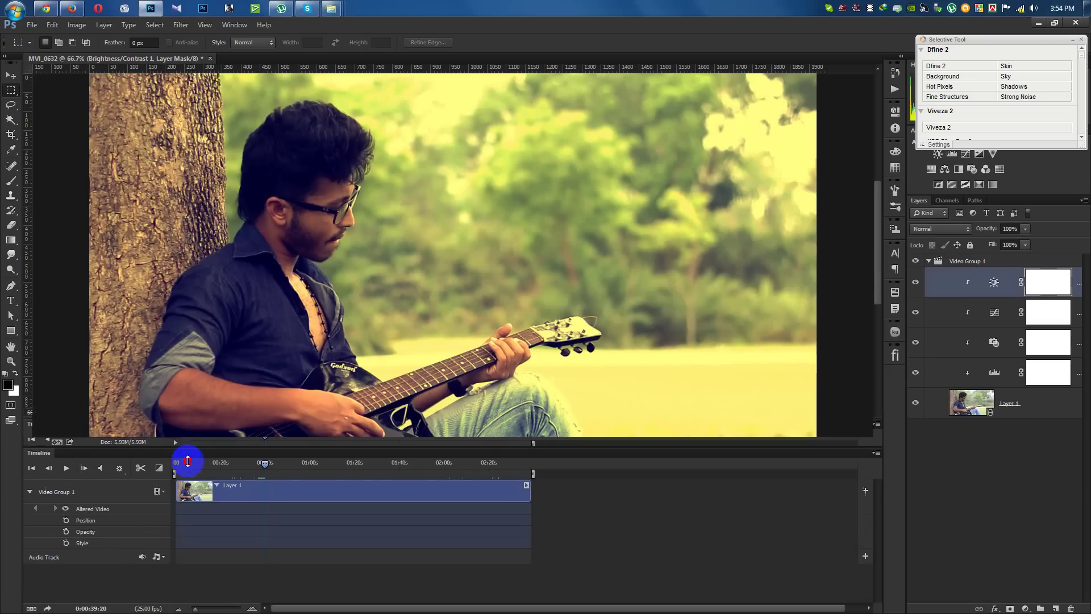
drag(188, 415, 188, 470)
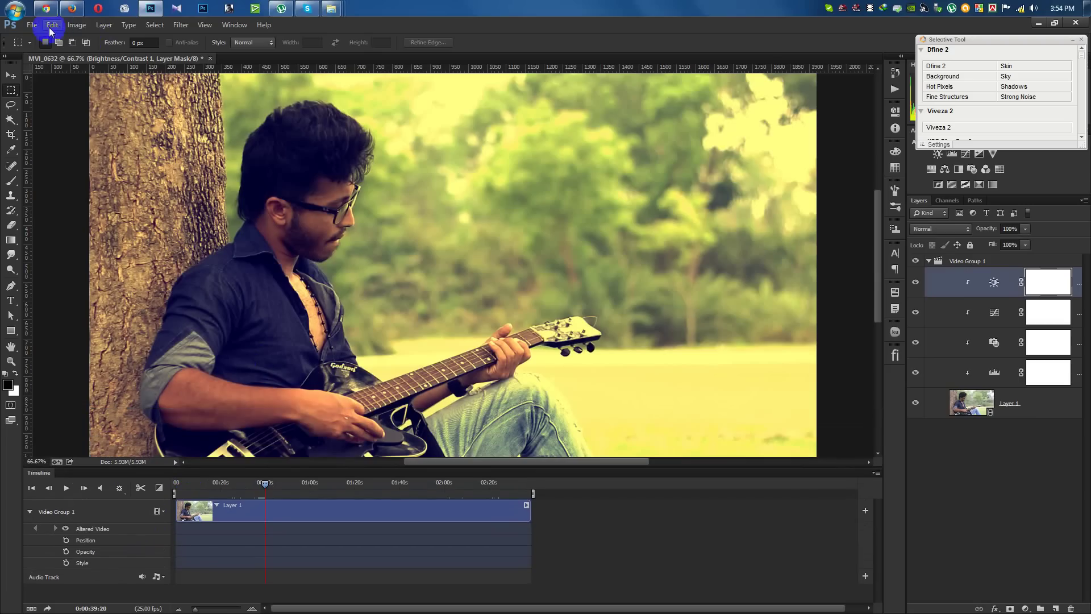
Step: Unmute the clip's audio and start a video render named MVI_0632.mp4
click(101, 487)
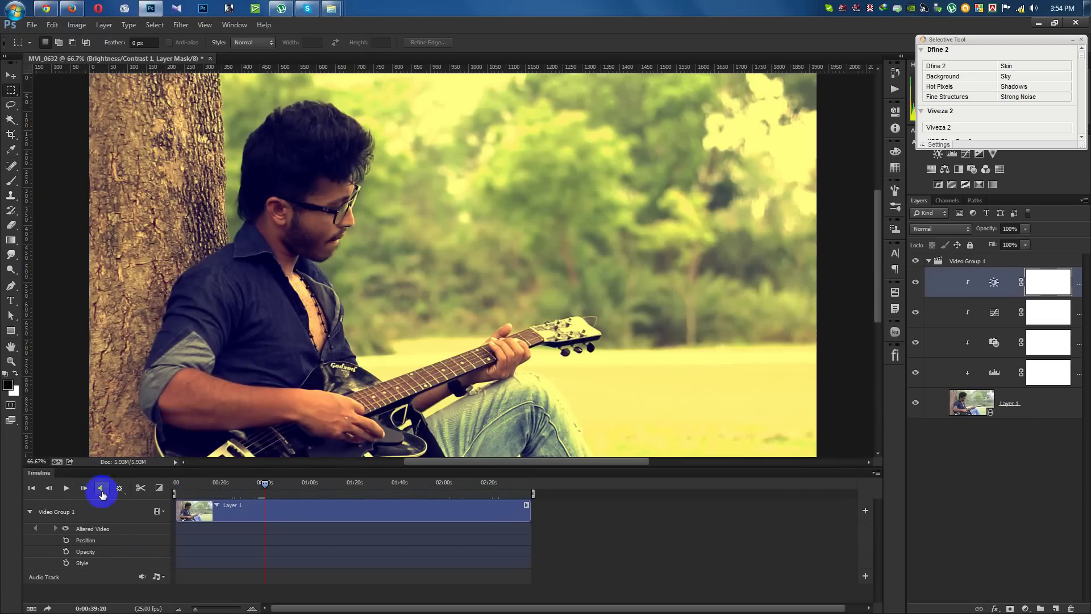
click(33, 25)
mouse_move(43, 246)
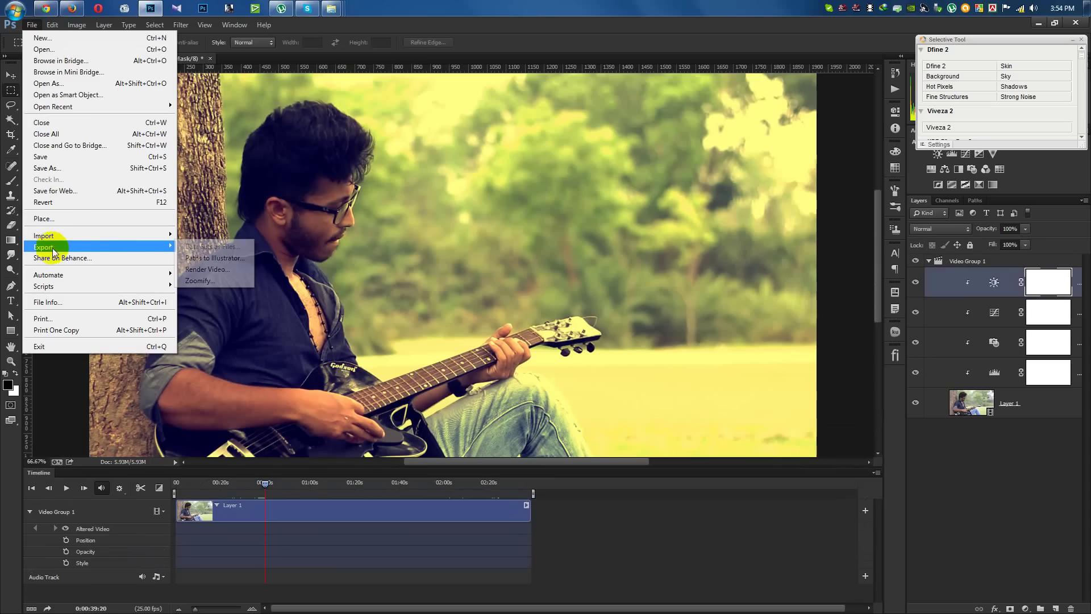
click(237, 269)
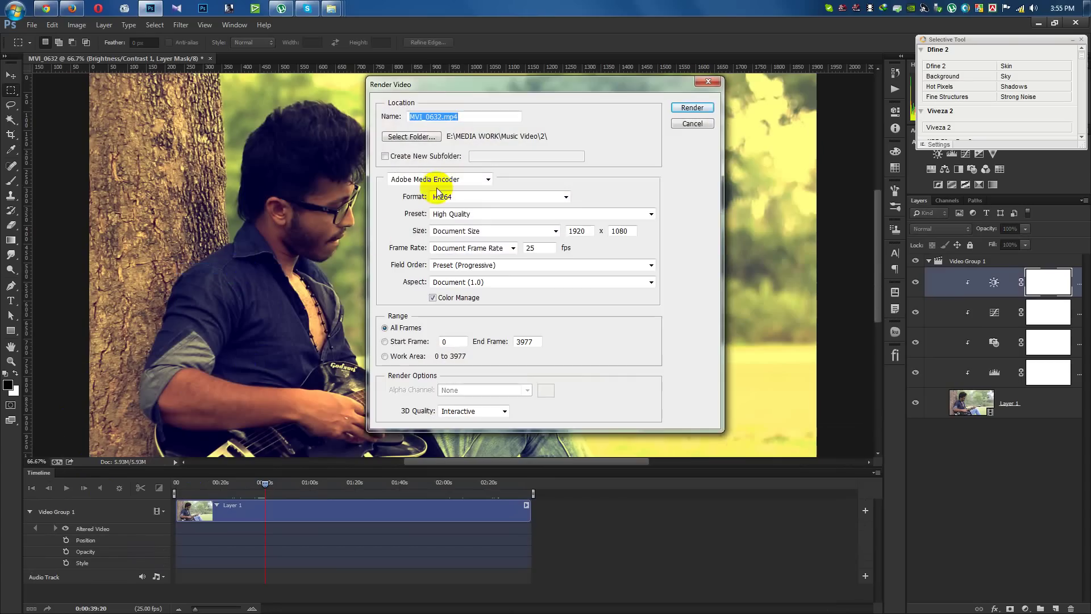
click(468, 118)
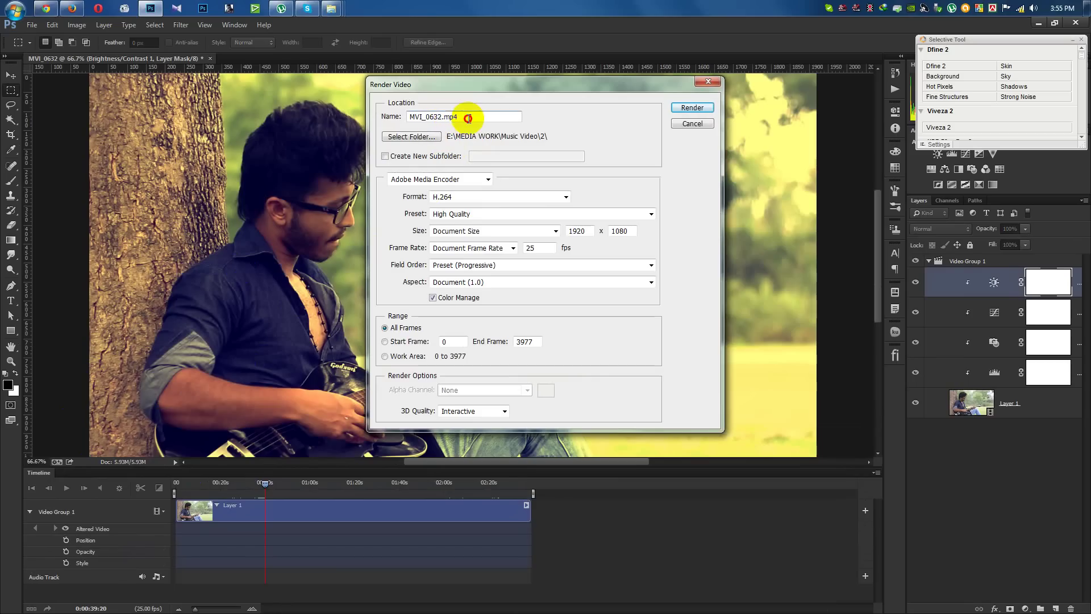
Step: Render the clip to the Desktop as H.264 High Quality
click(406, 137)
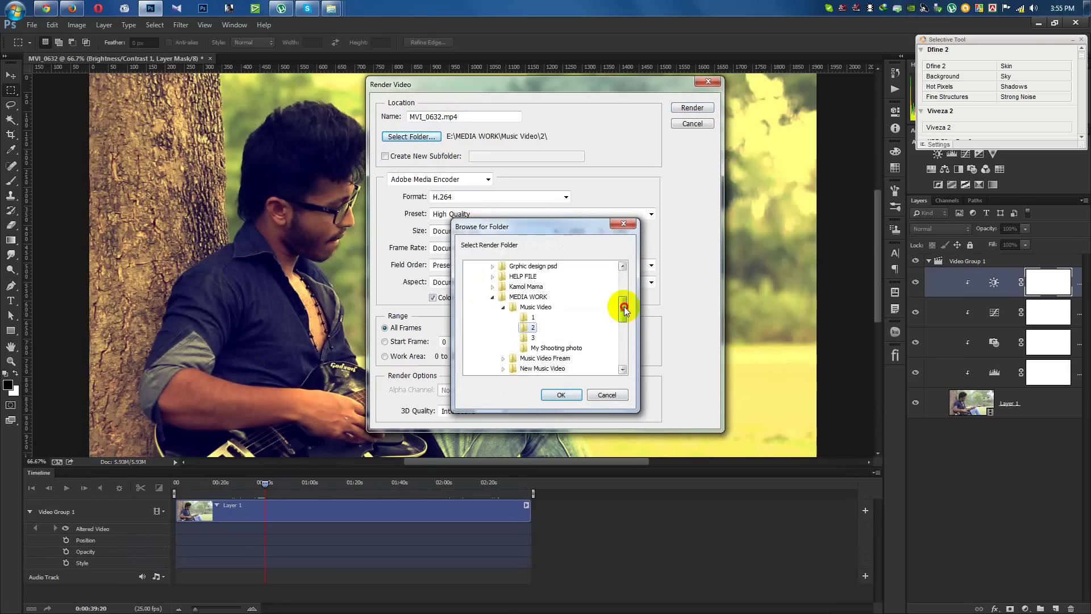
drag(623, 308, 623, 278)
click(486, 267)
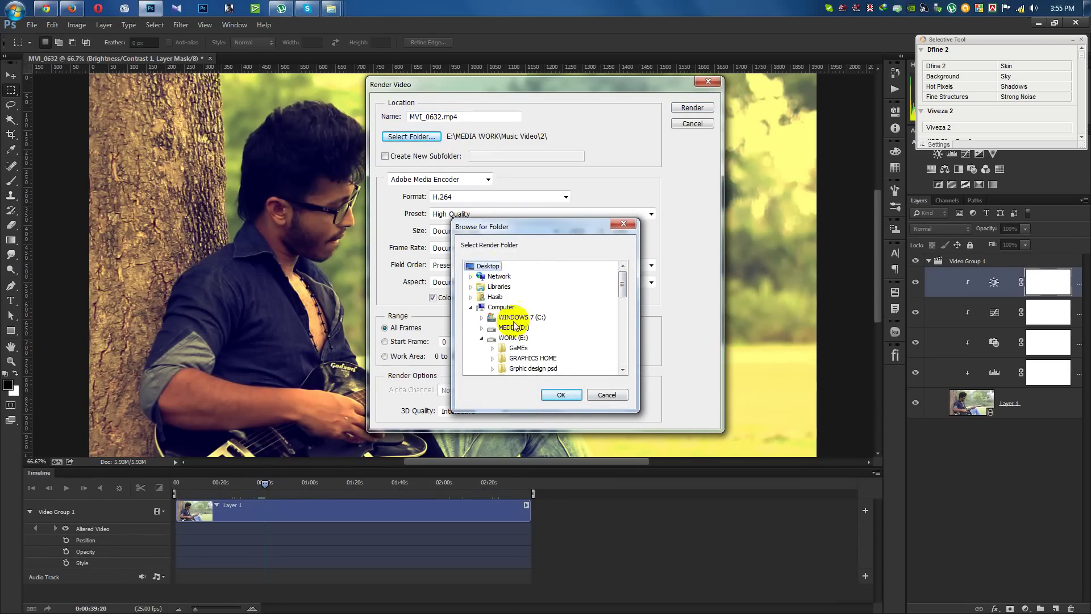
click(560, 394)
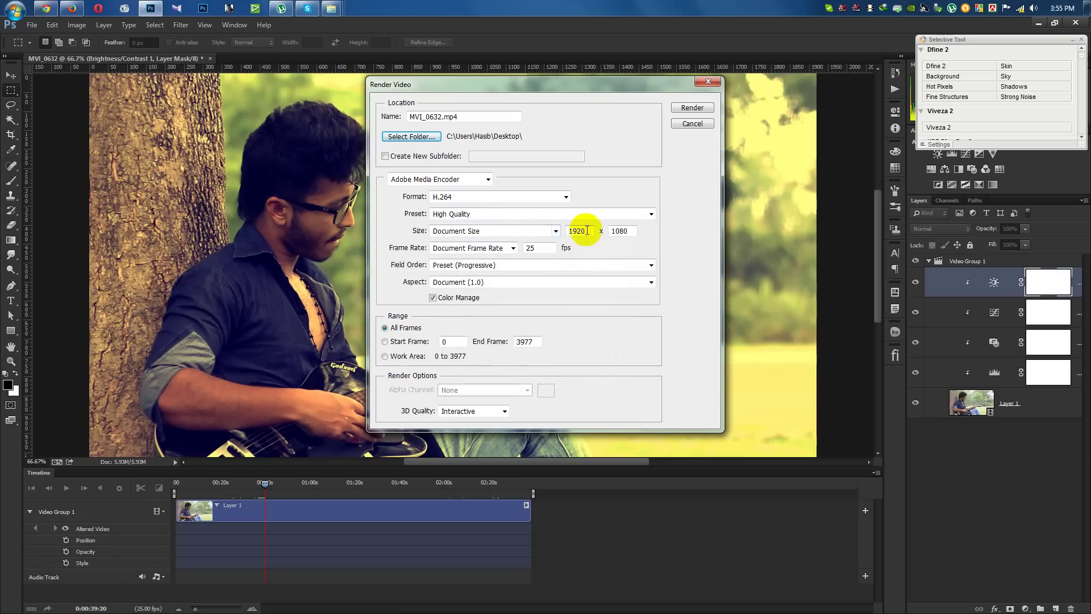
click(459, 412)
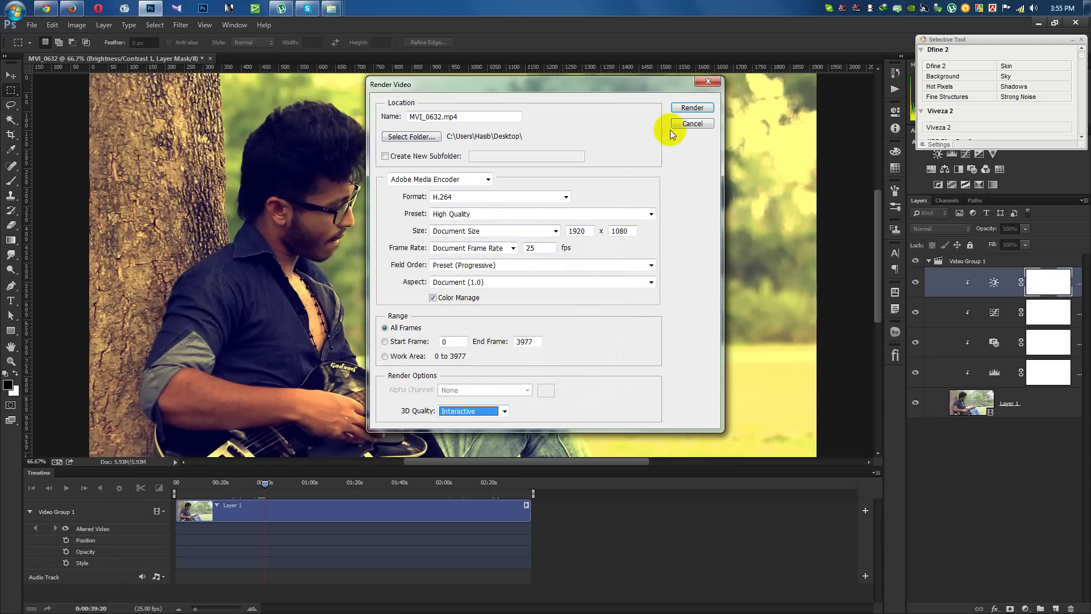
click(684, 109)
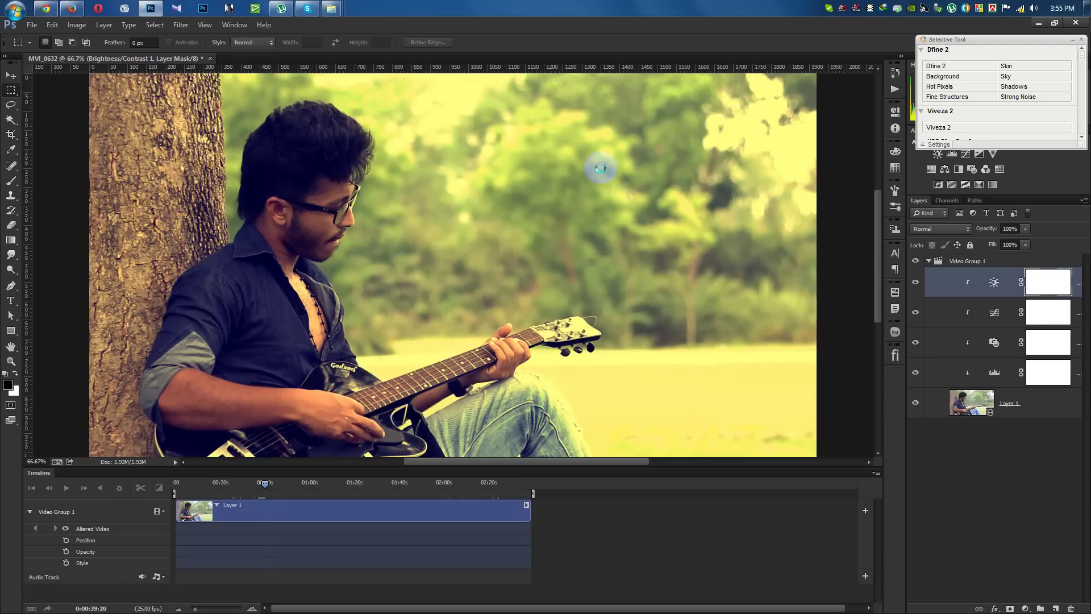